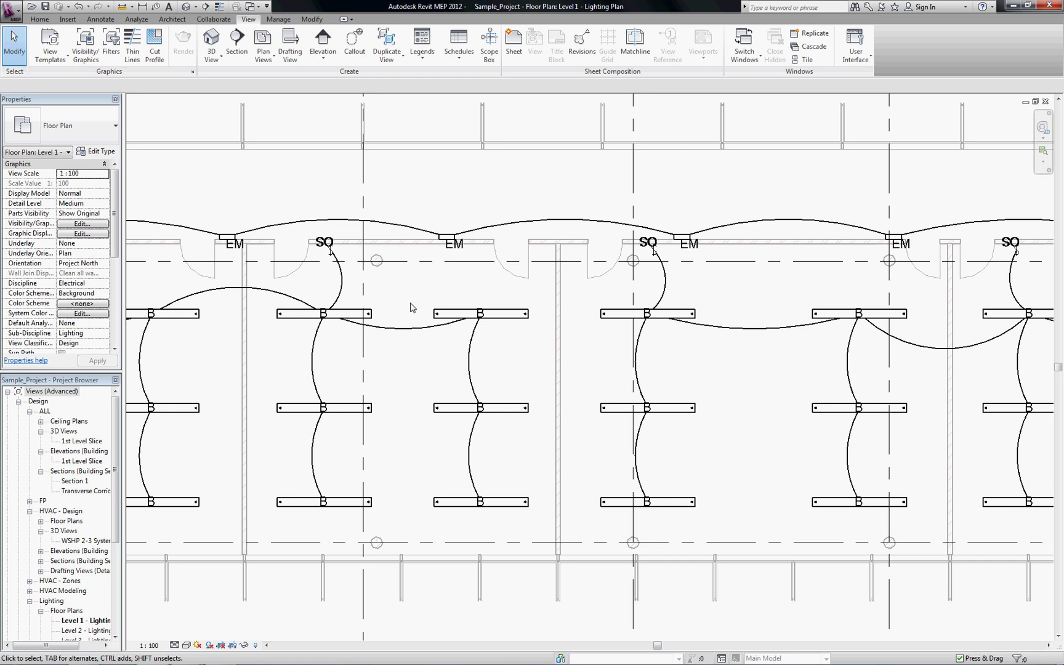
Open the Filters dialog from the Filters tab of the Level 1 plan's VG overrides.
key("v")
key("g")
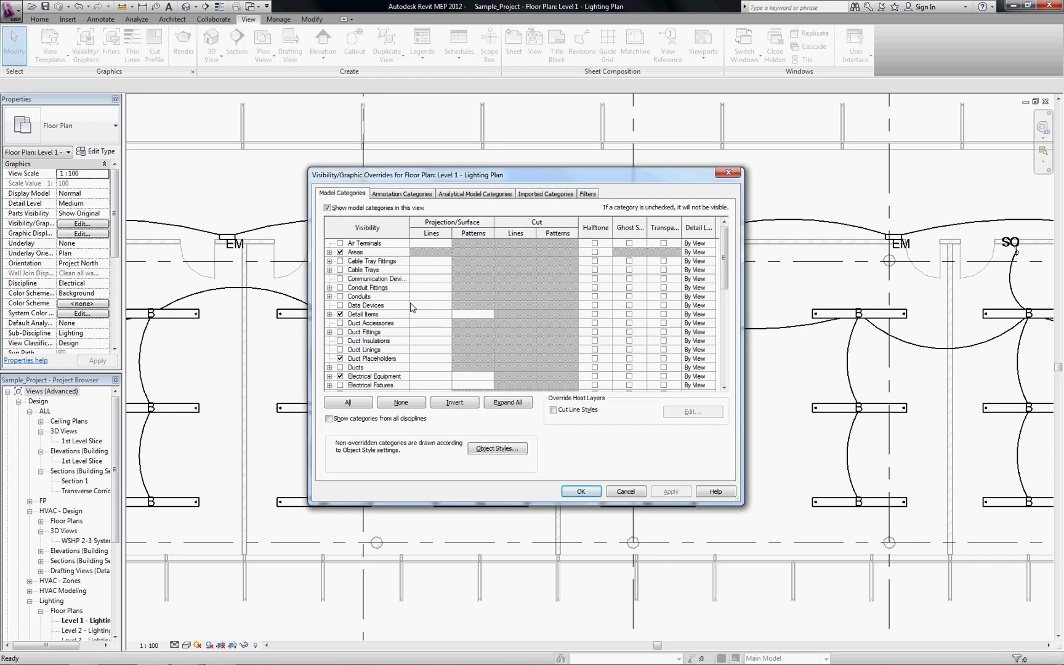
left_click(589, 194)
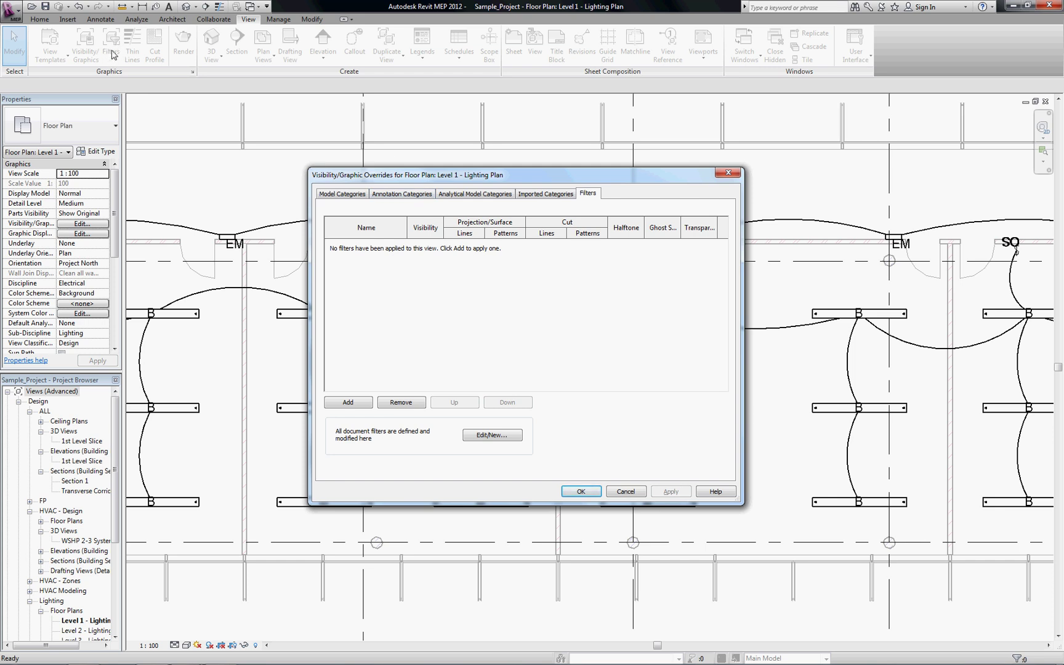
left_click(499, 435)
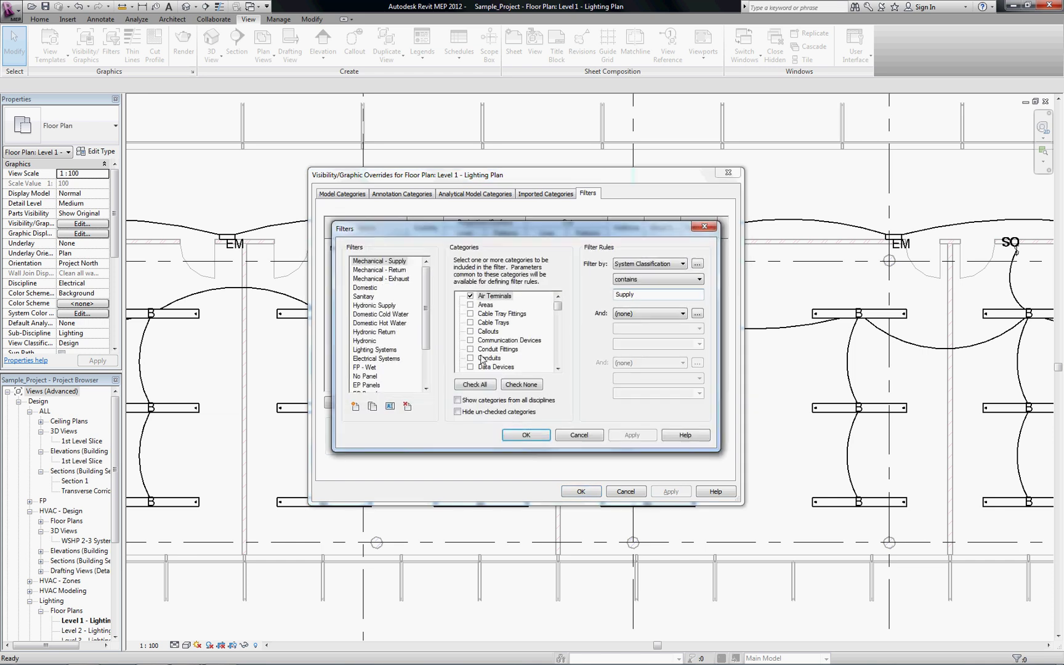
Create a filter named Non-Emergency Lights limited to the Lighting Fixtures category.
left_click(355, 407)
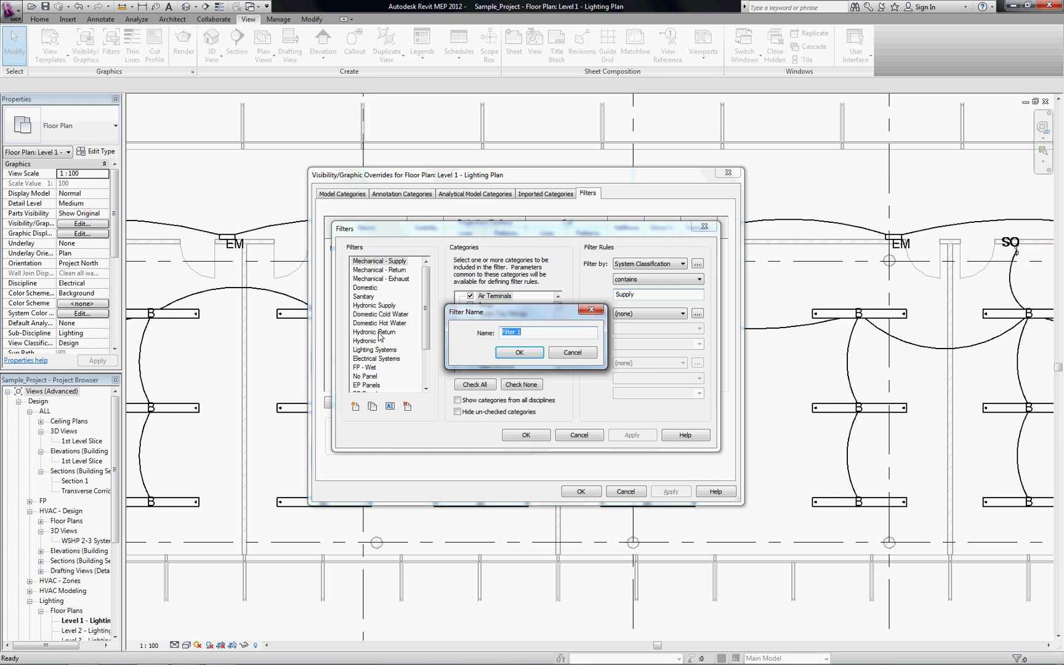
type("Non-Emergency Lights")
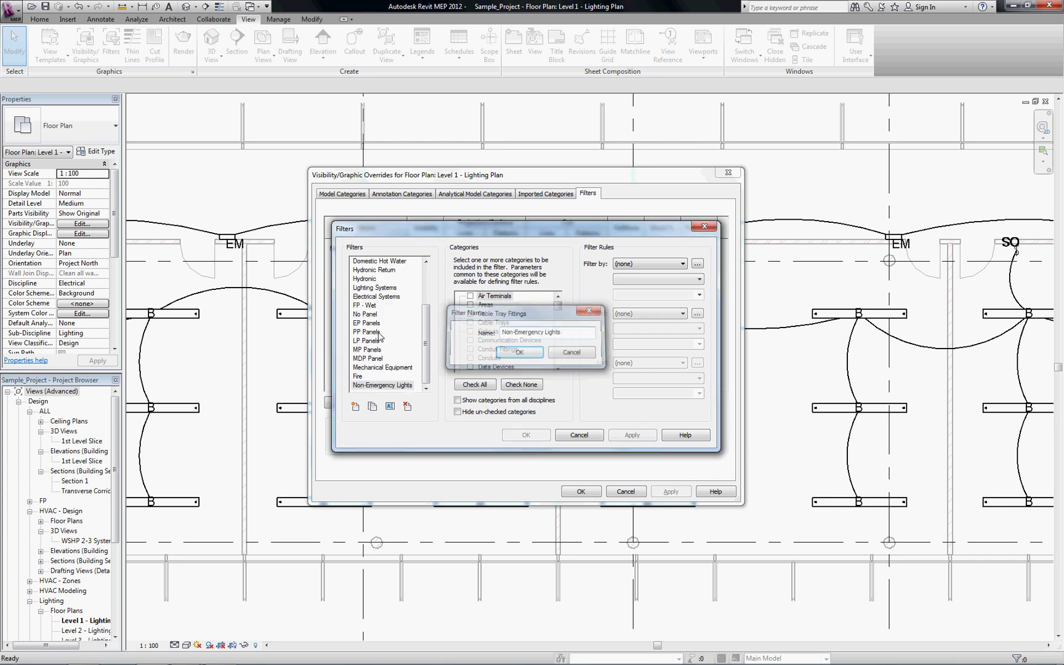
key("Return")
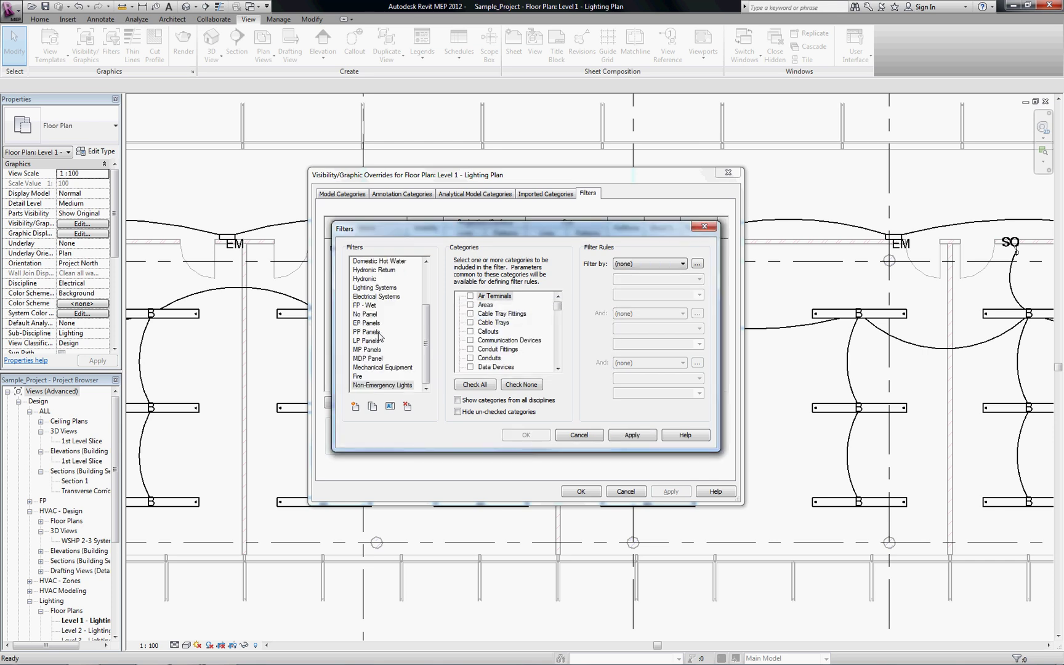
left_click(391, 385)
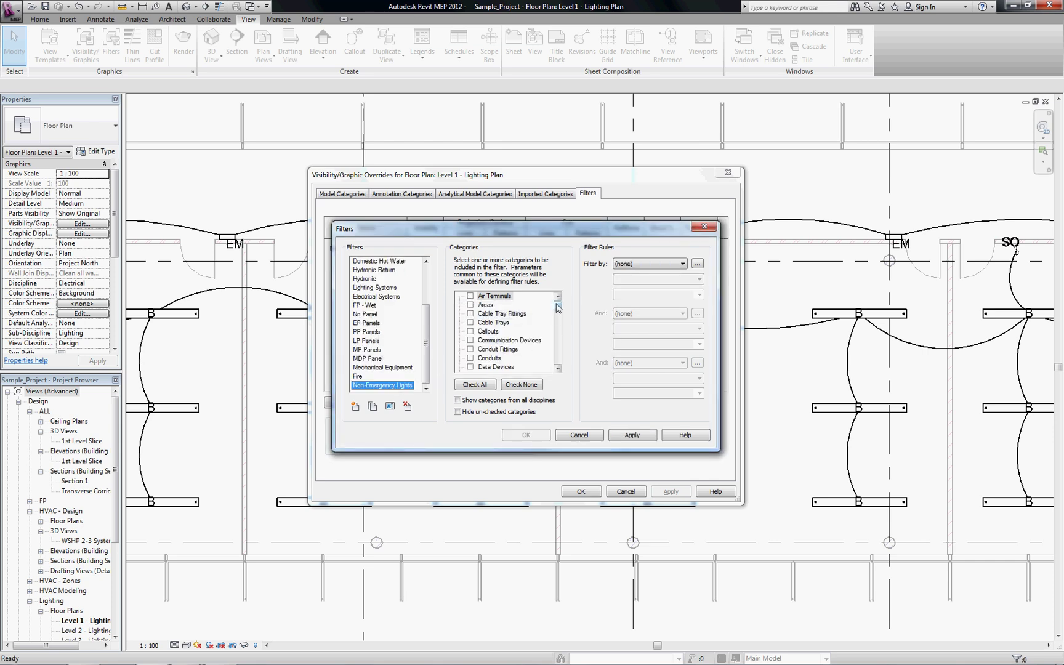
left_click_drag(558, 308, 557, 366)
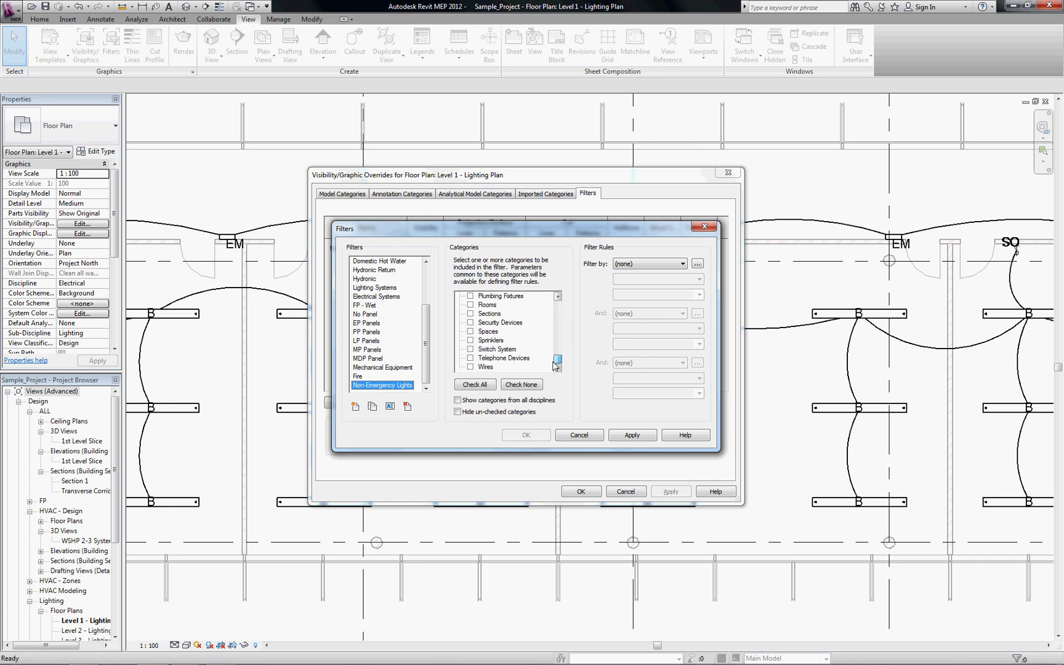
scroll(493, 312, "up", 10)
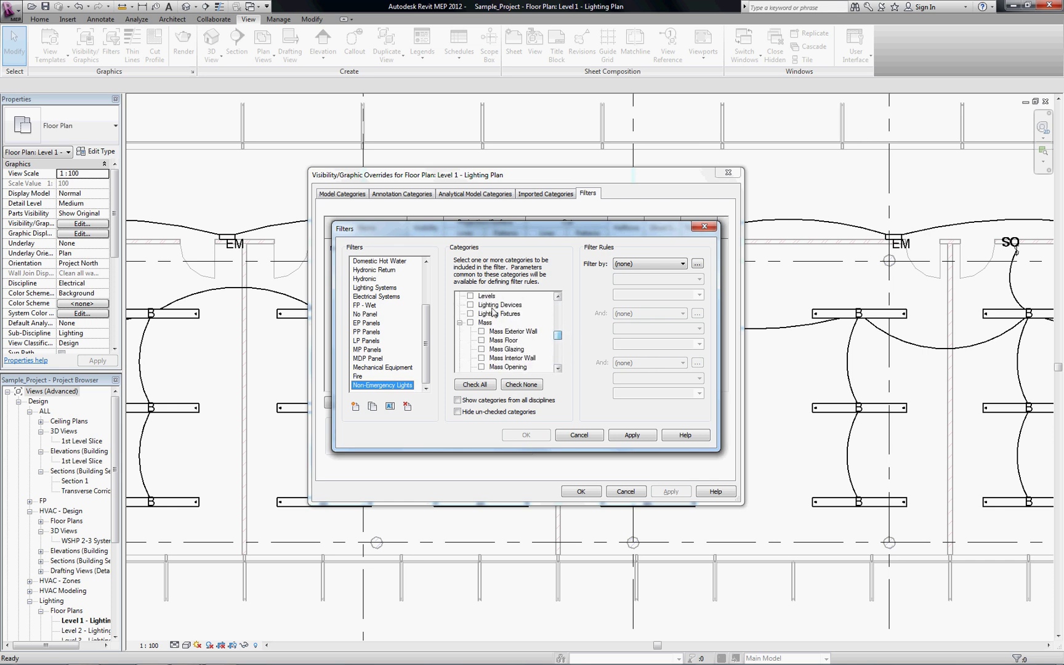
left_click(471, 314)
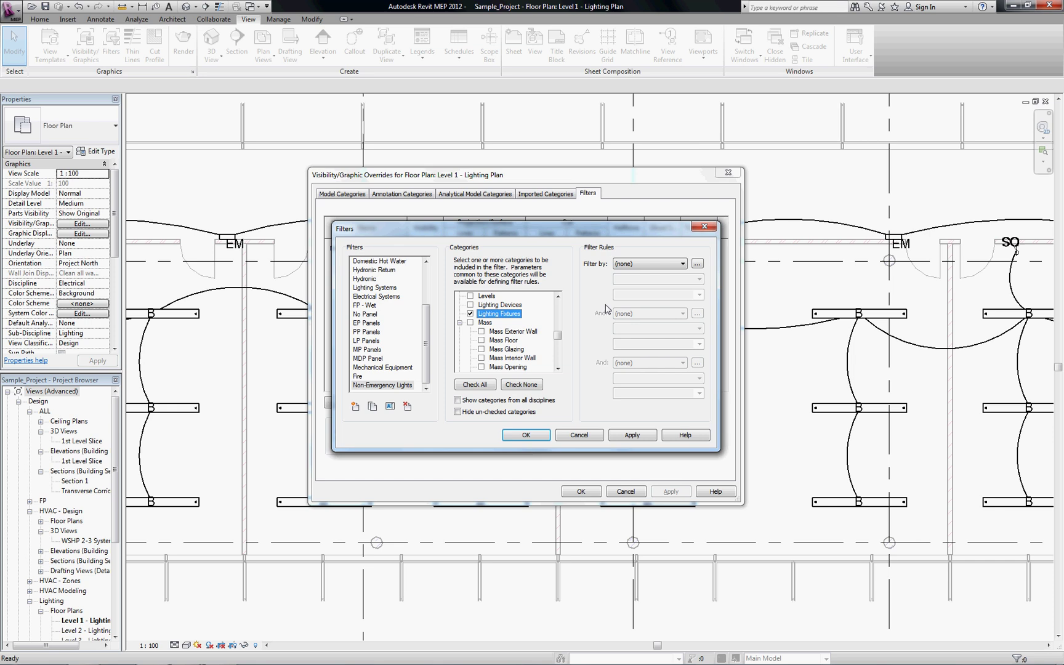
Set its rule to Type Name does not equal Emergency Lights.
left_click(629, 265)
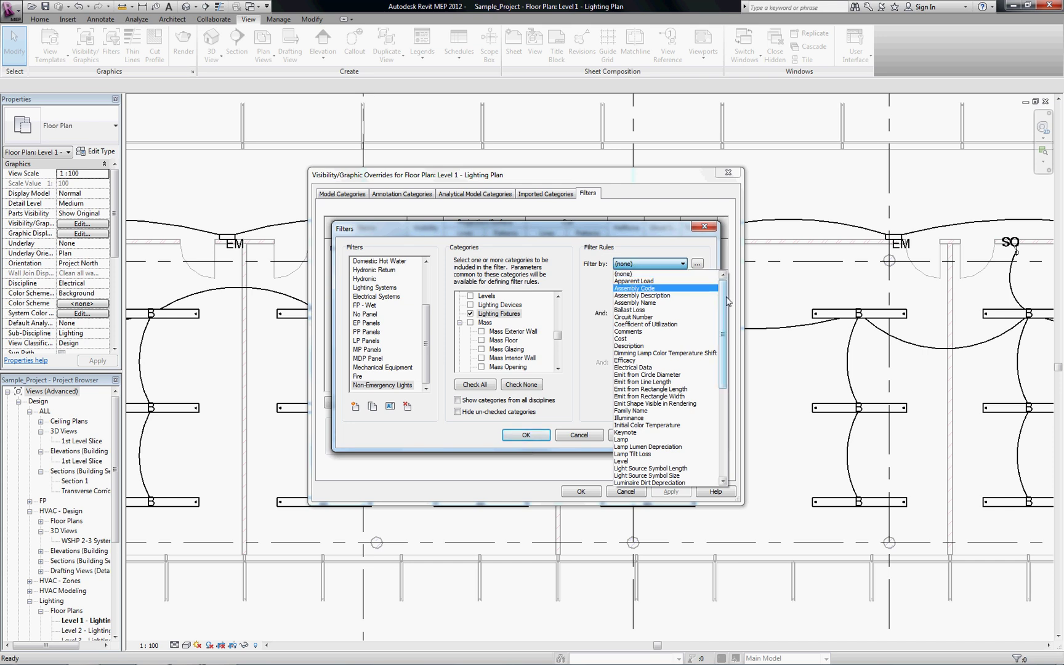
left_click_drag(725, 306, 726, 397)
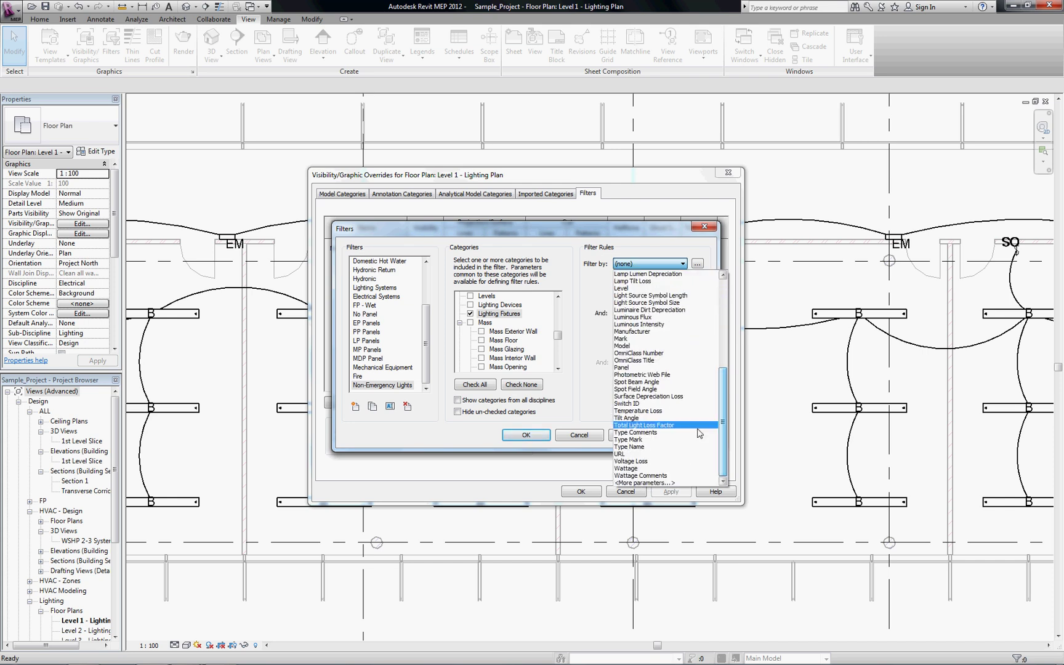
left_click(665, 447)
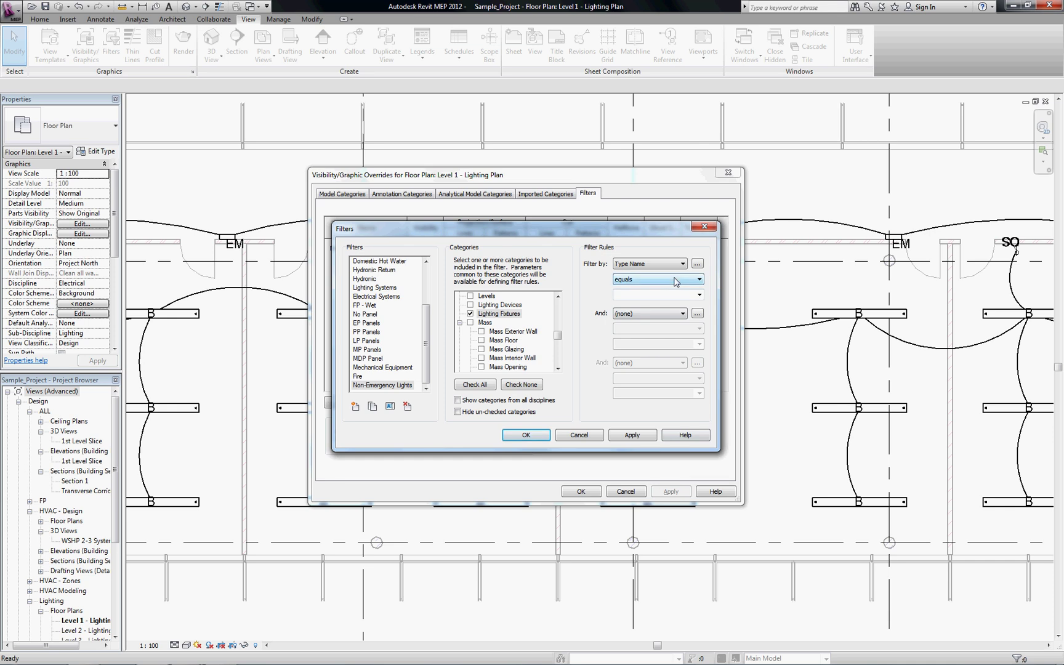
left_click(677, 280)
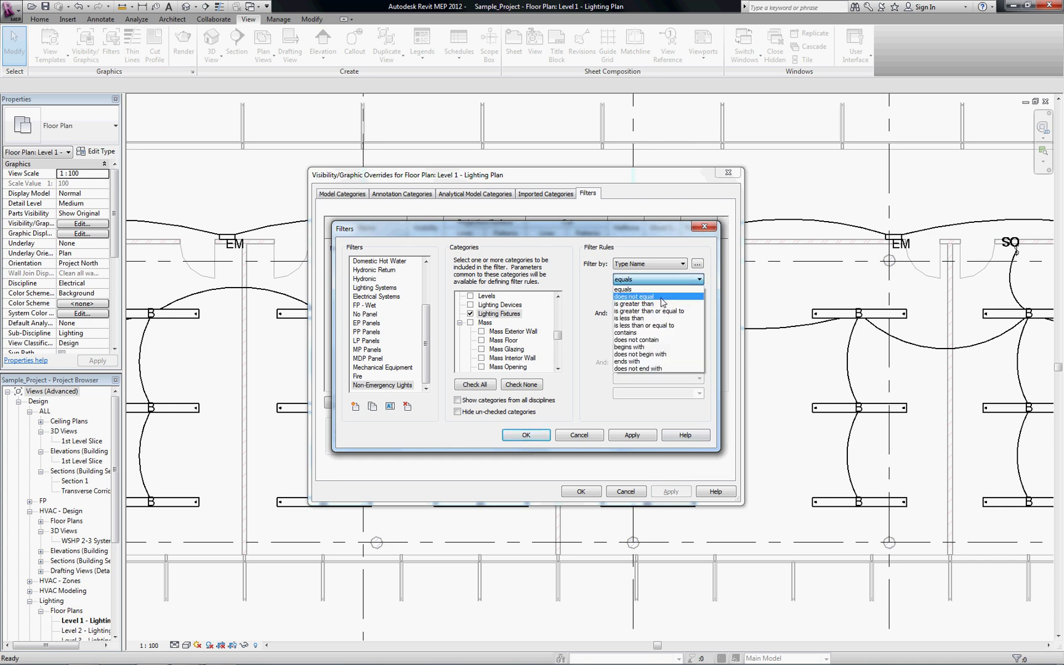
left_click(634, 297)
left_click(700, 296)
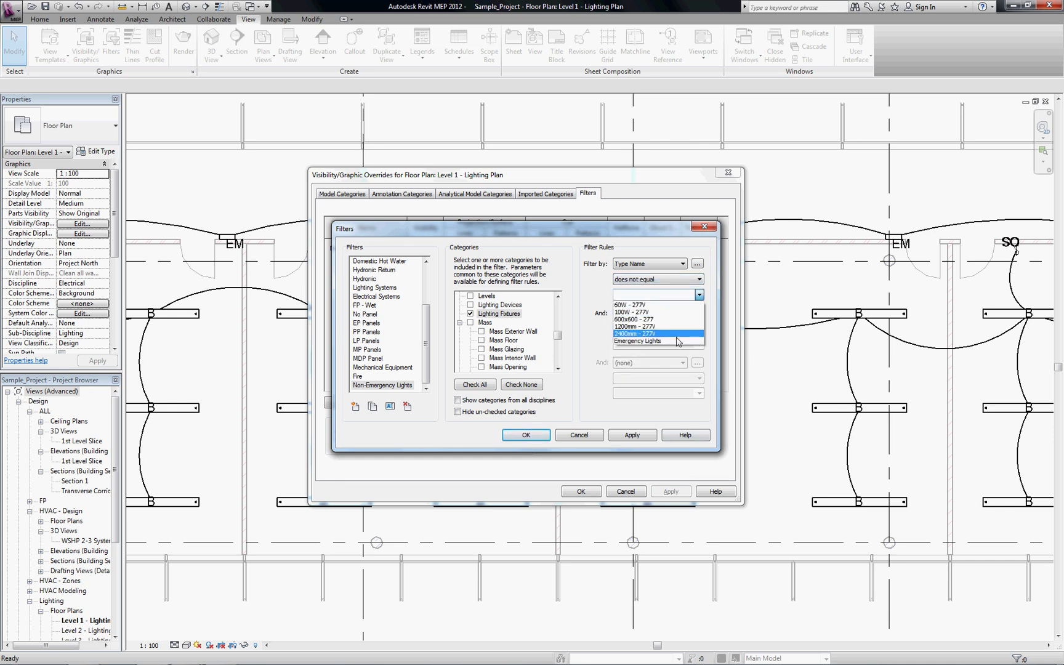
left_click(645, 337)
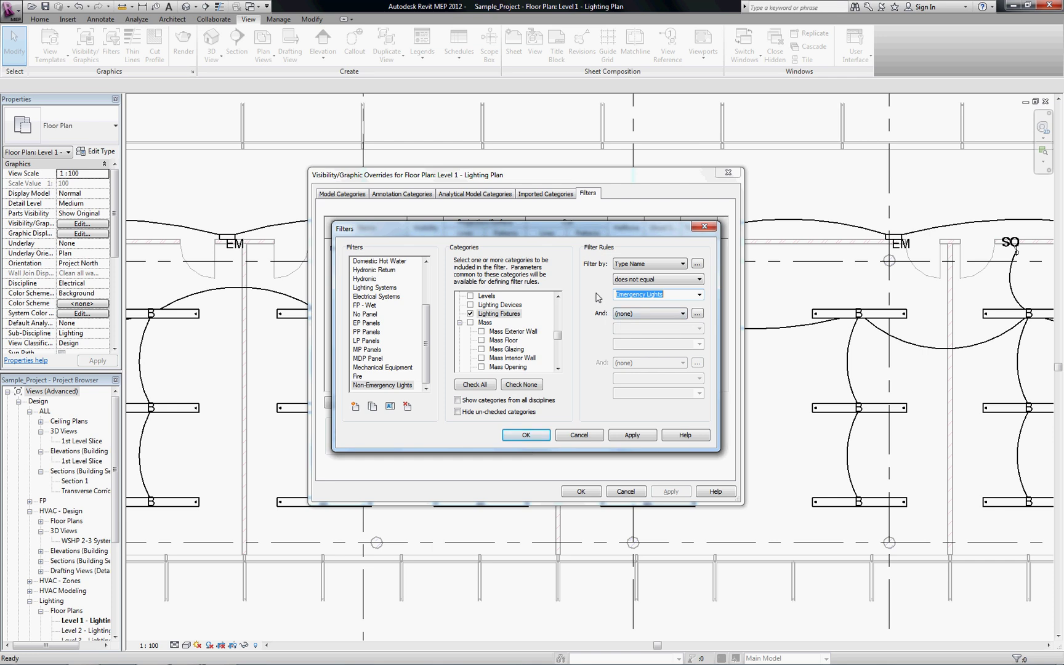
Add the Non-Emergency Lights filter to the Level 1 plan with Visibility unchecked.
left_click(526, 436)
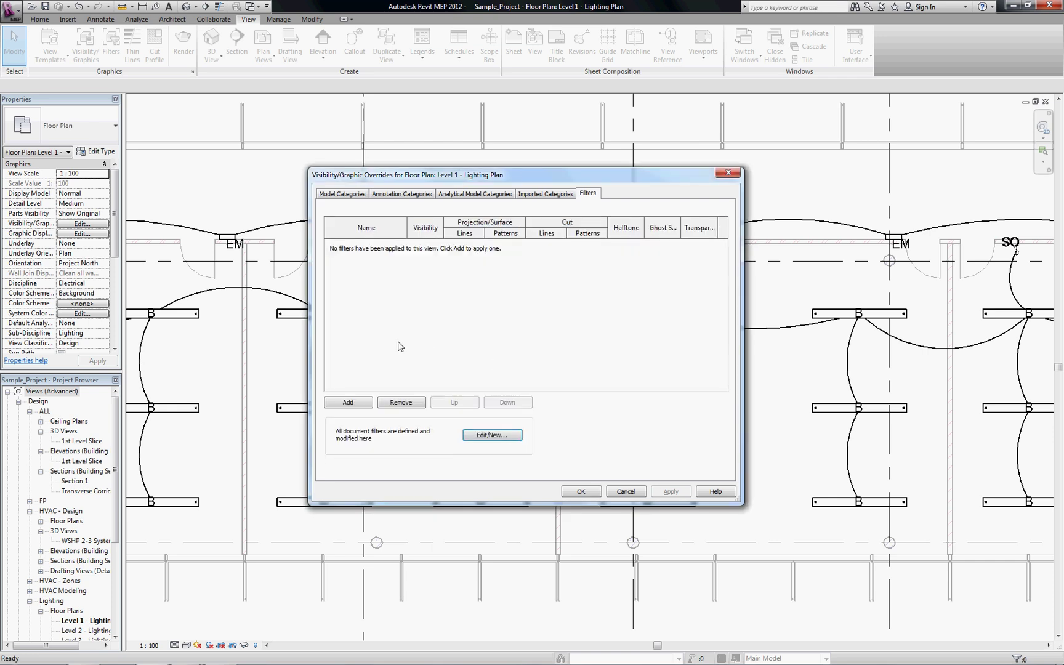
left_click(356, 404)
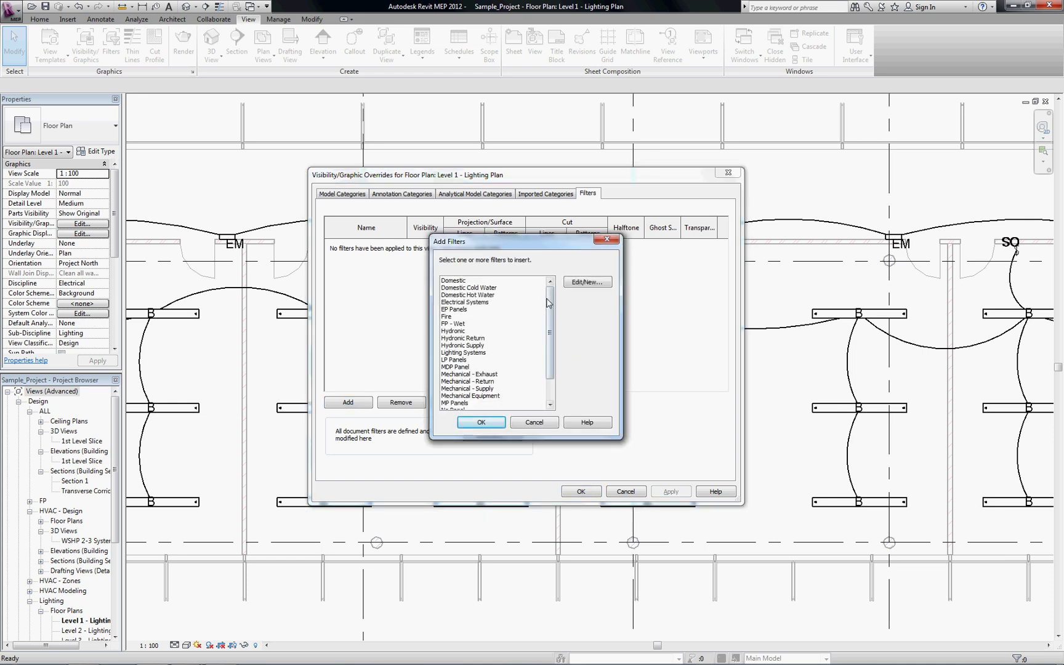
left_click_drag(549, 302, 551, 342)
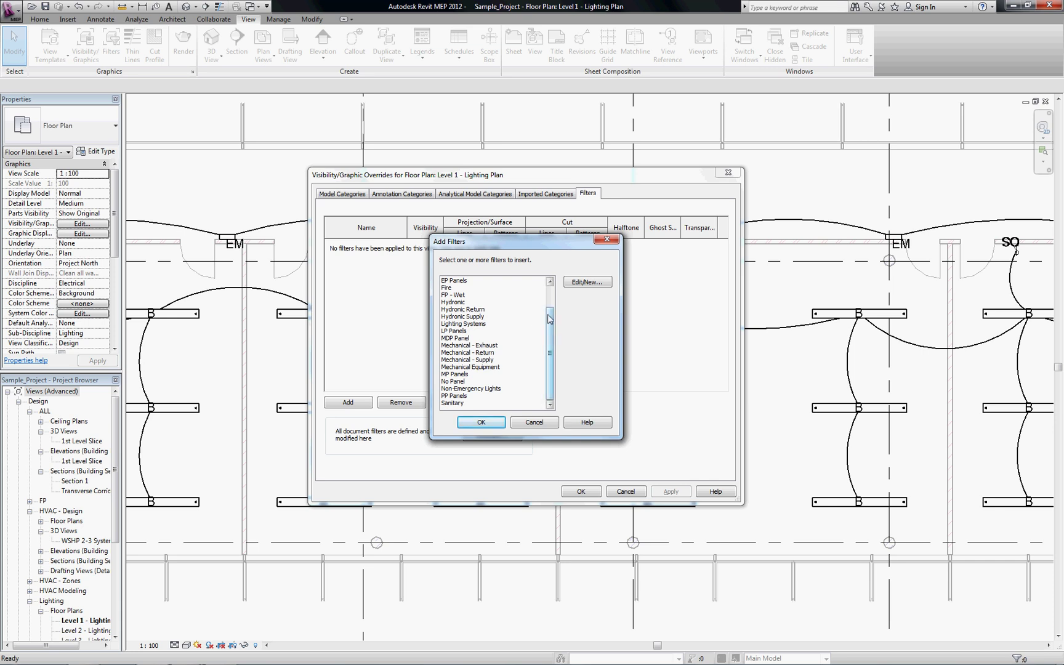
left_click_drag(550, 319, 550, 298)
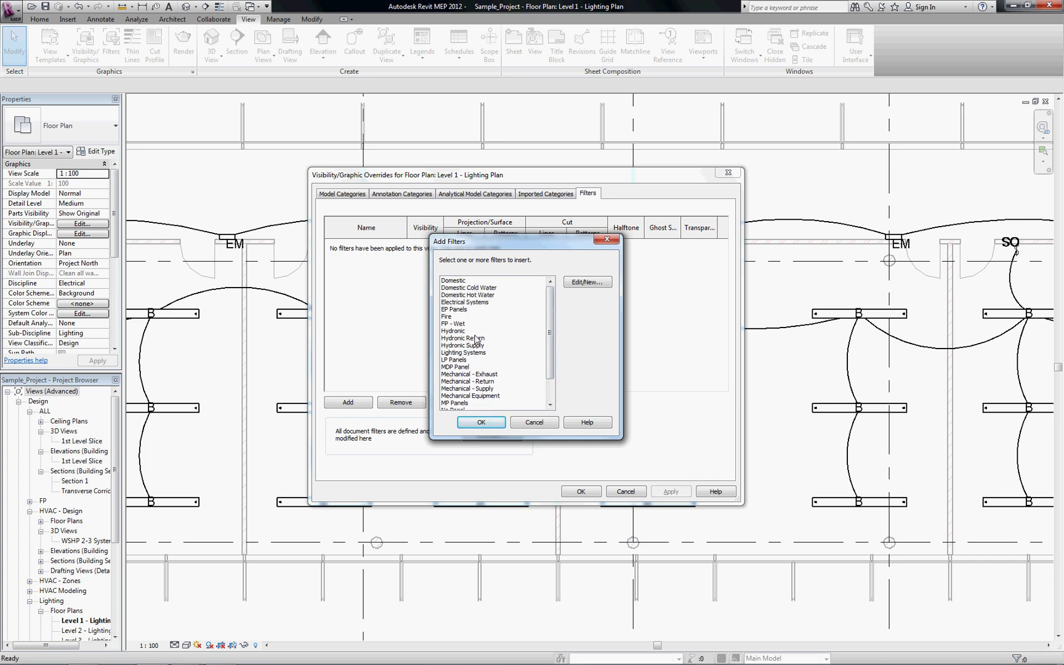
left_click_drag(550, 332, 551, 352)
left_click(476, 389)
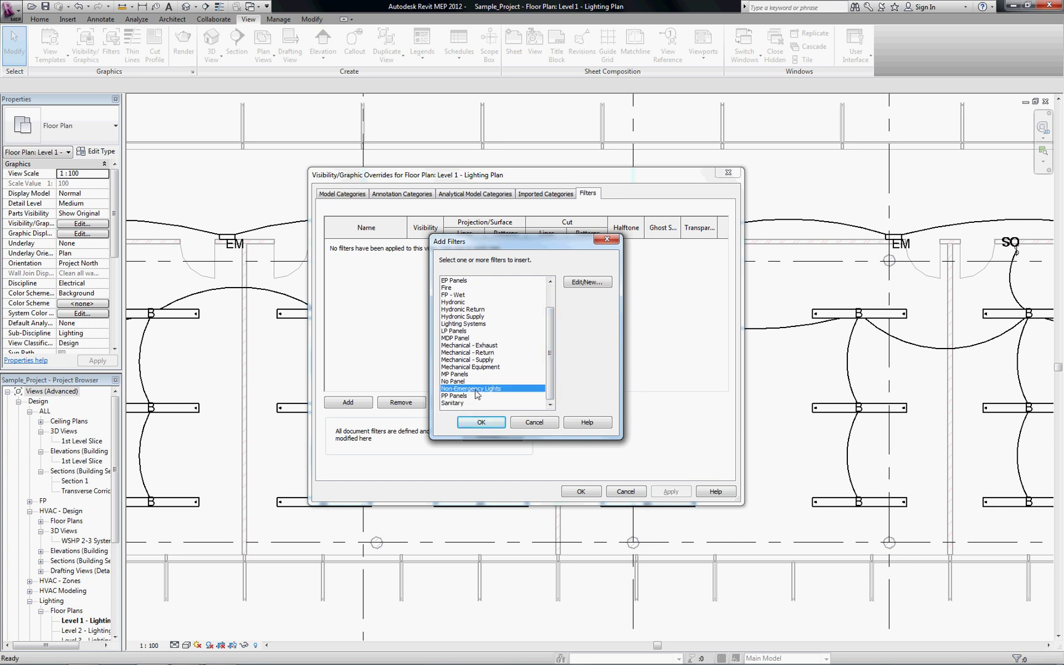
left_click(481, 423)
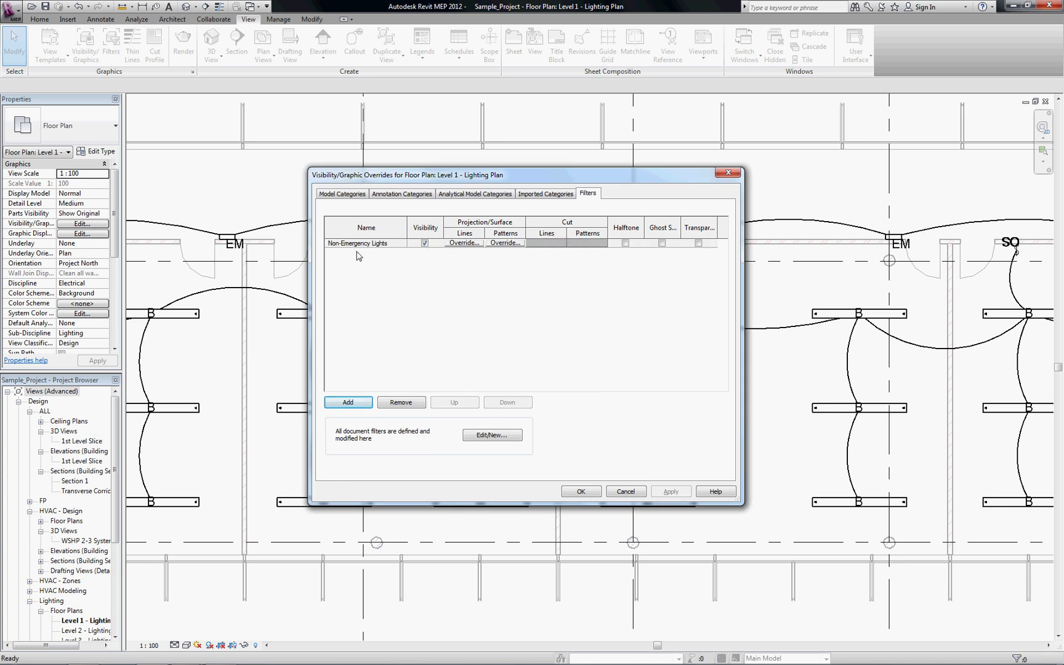
left_click(425, 243)
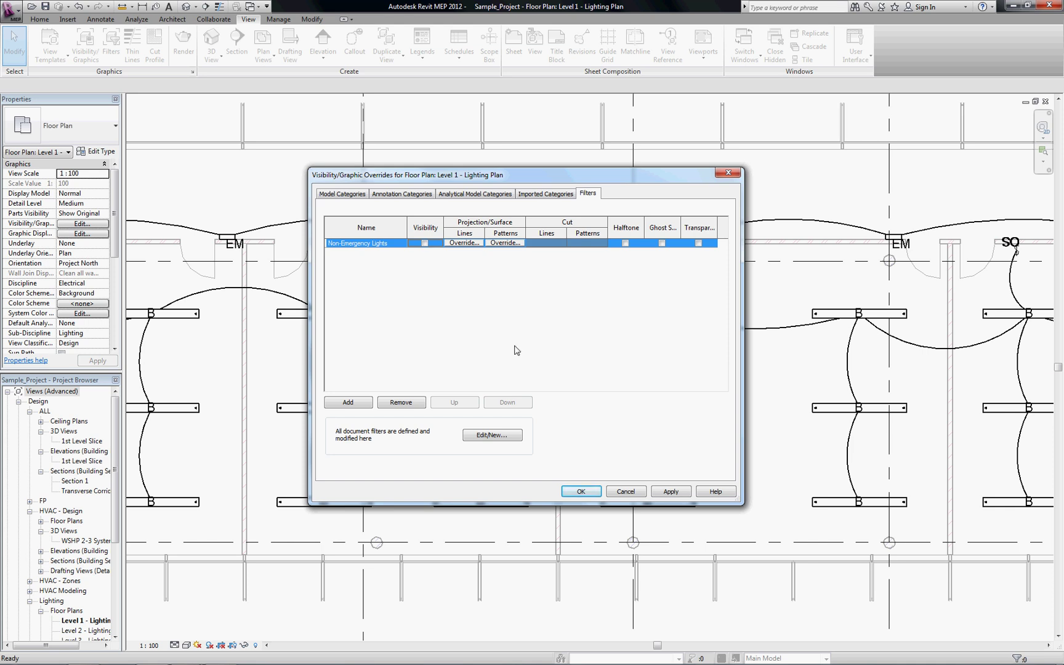
Confirm the overrides so the plan hides non-emergency fixtures, leaving EM and SQ fixtures.
left_click(579, 492)
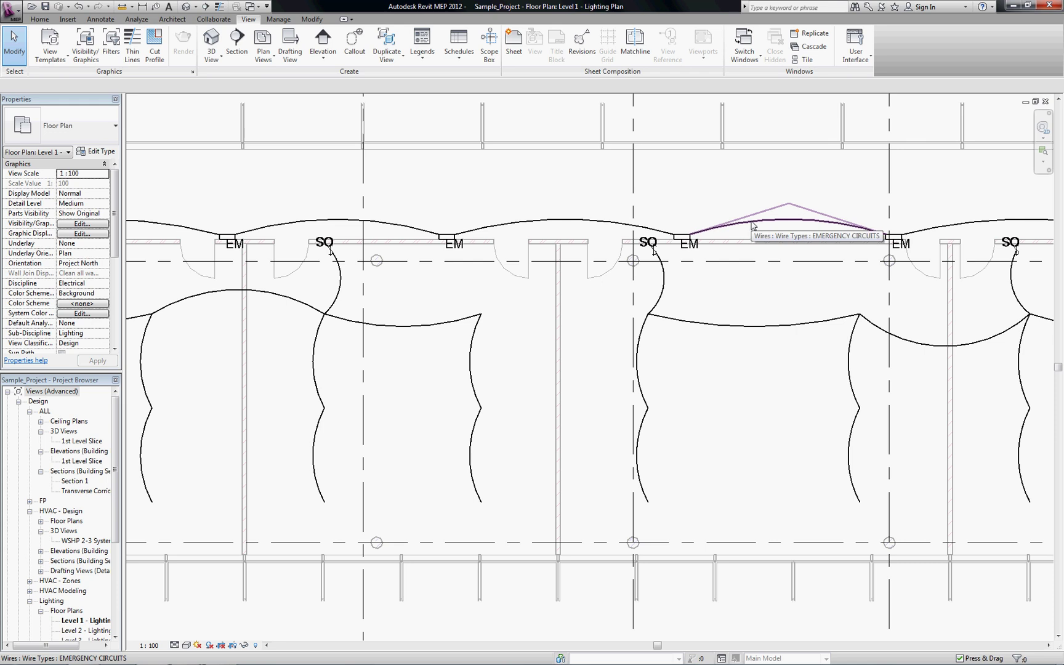
Reopen the Filters dialog and create a Non-Emergency Wires filter on the Wires category.
key("v")
key("g")
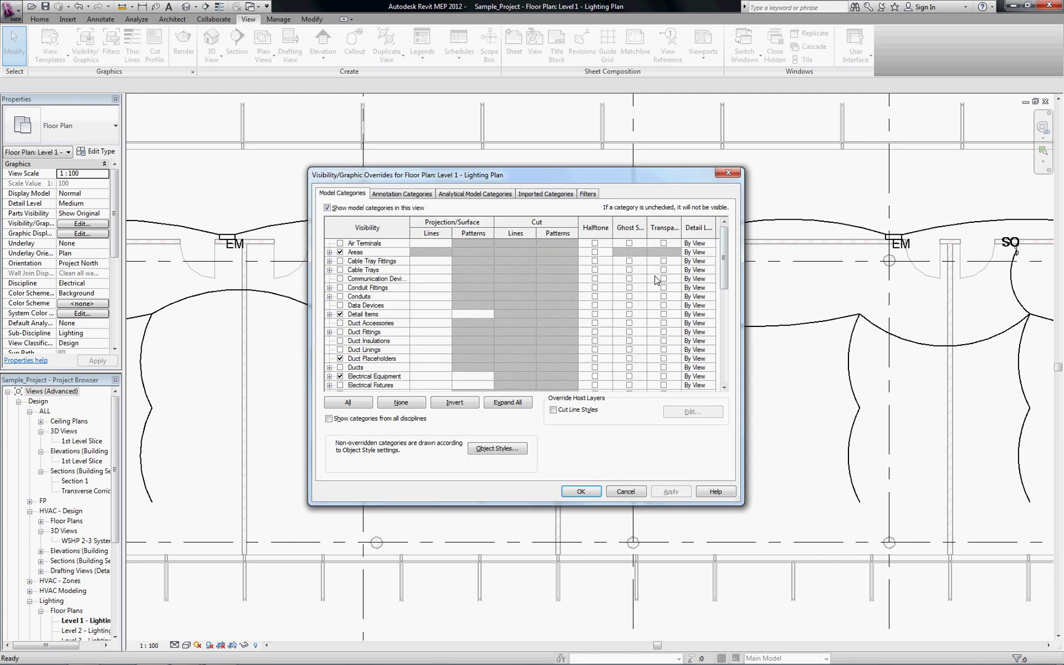
left_click(588, 194)
left_click(500, 436)
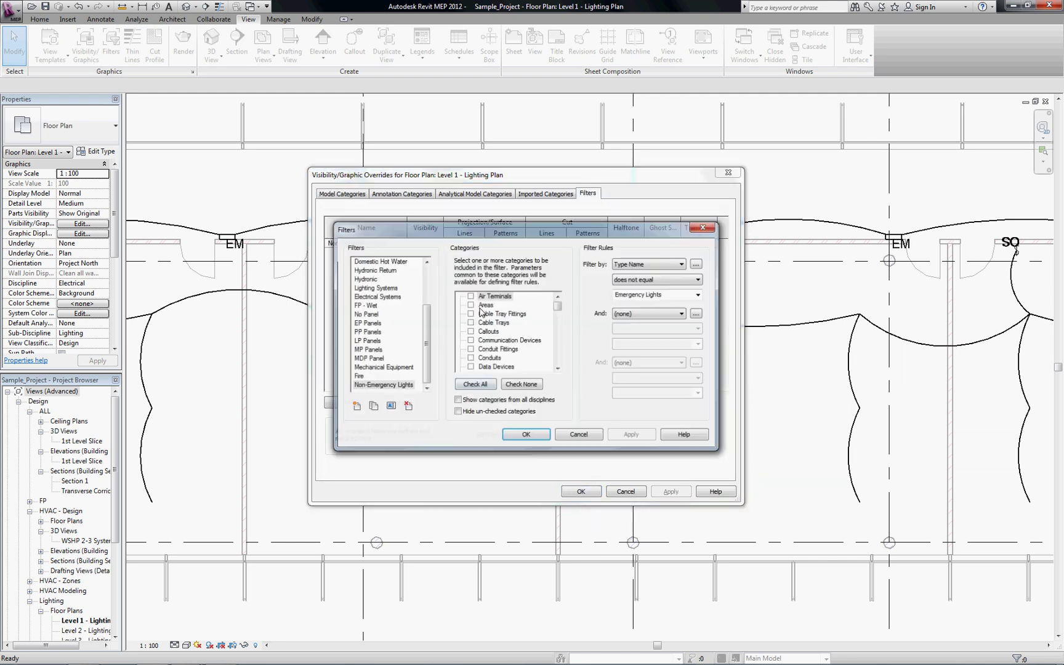
left_click(356, 406)
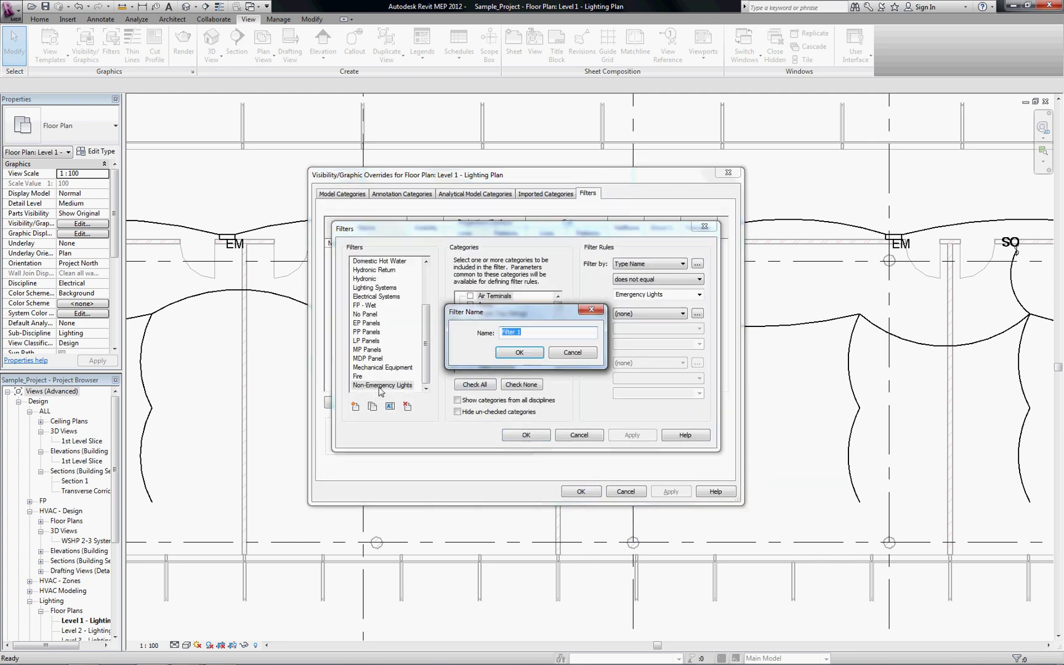
type("Non-Emergency Wires")
key("Return")
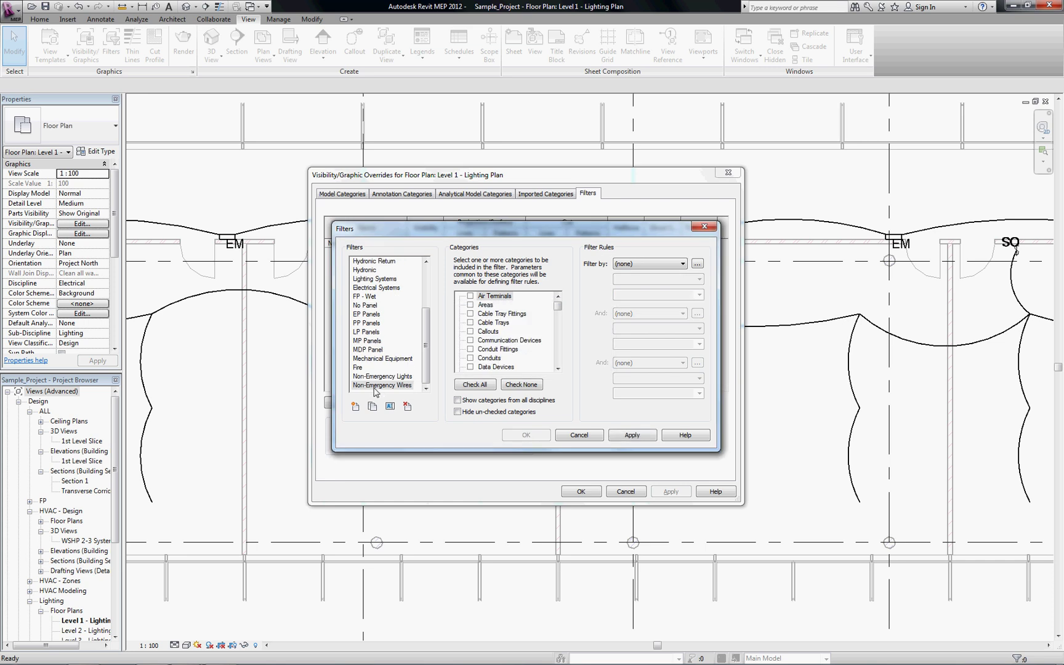
left_click_drag(558, 306, 548, 367)
left_click(471, 368)
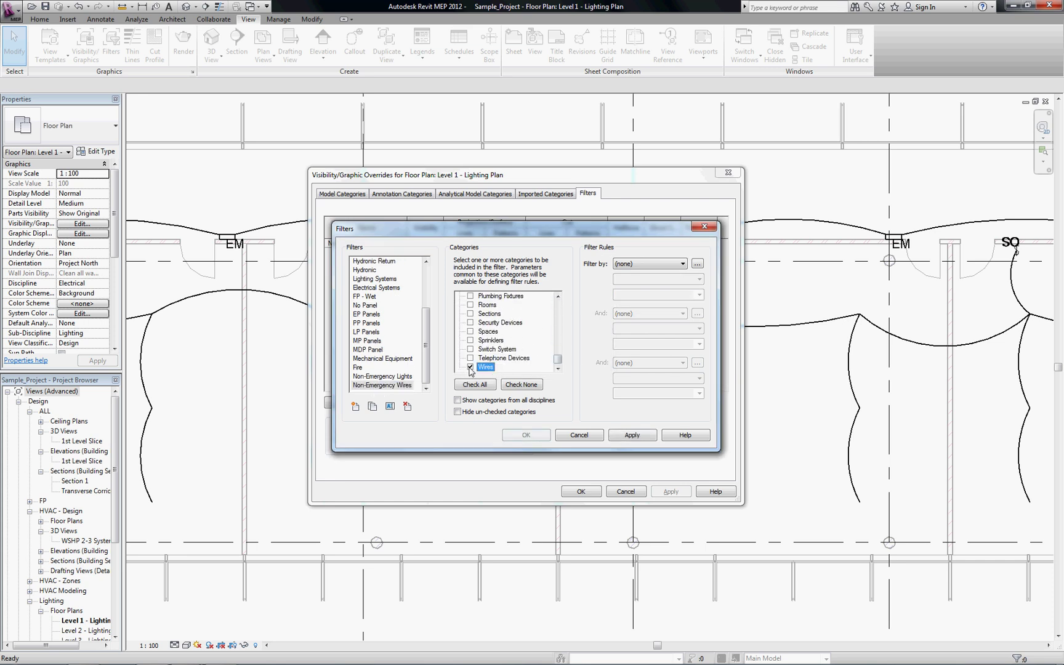
Set its rule to Type Name does not equal EMERGENCY CIRCUITS and save it.
left_click(648, 264)
scroll(701, 349, "down", 5)
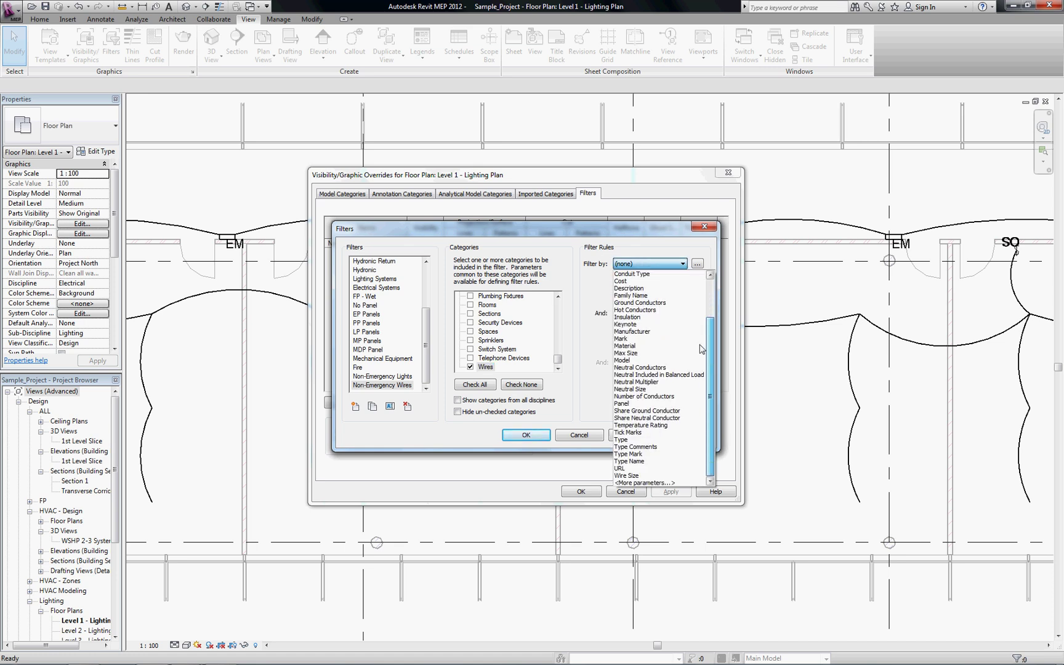
left_click(643, 462)
left_click(681, 281)
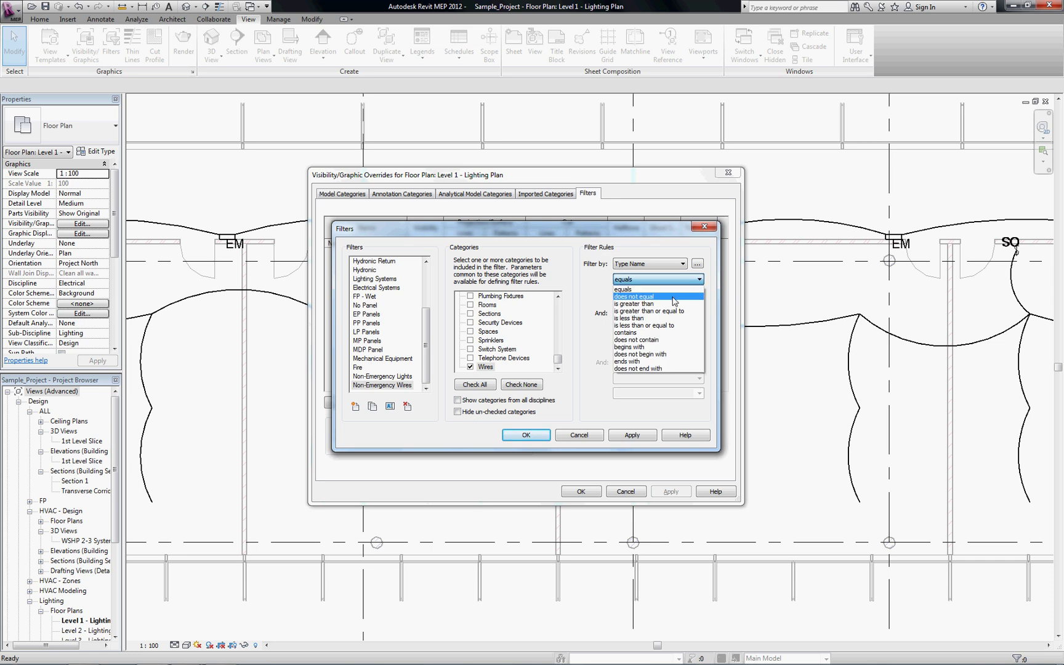
left_click(674, 301)
left_click(700, 295)
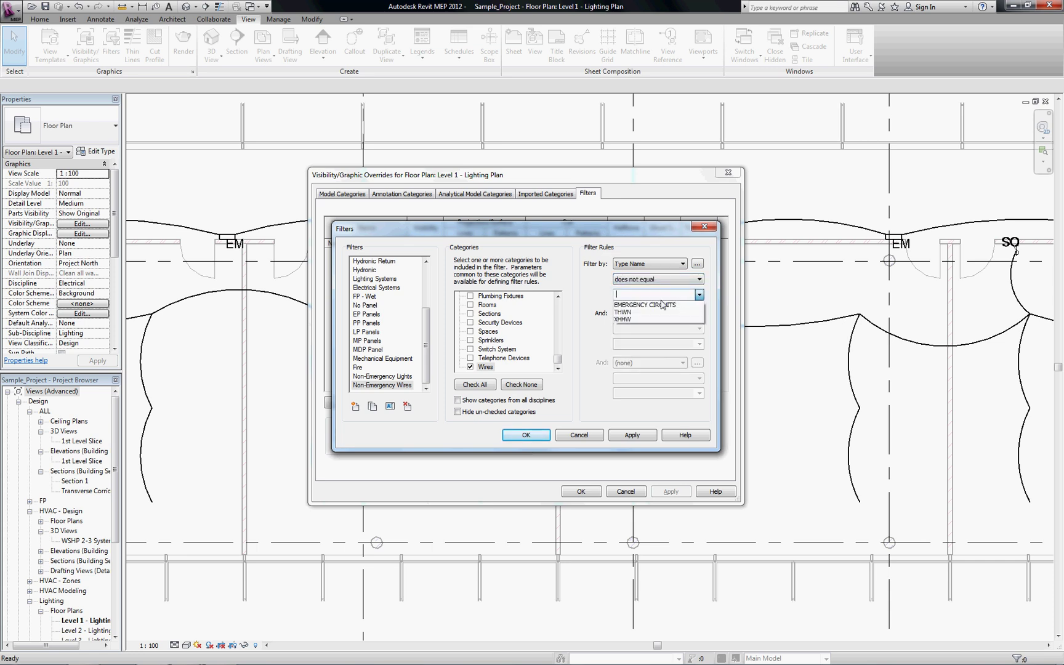
left_click(658, 305)
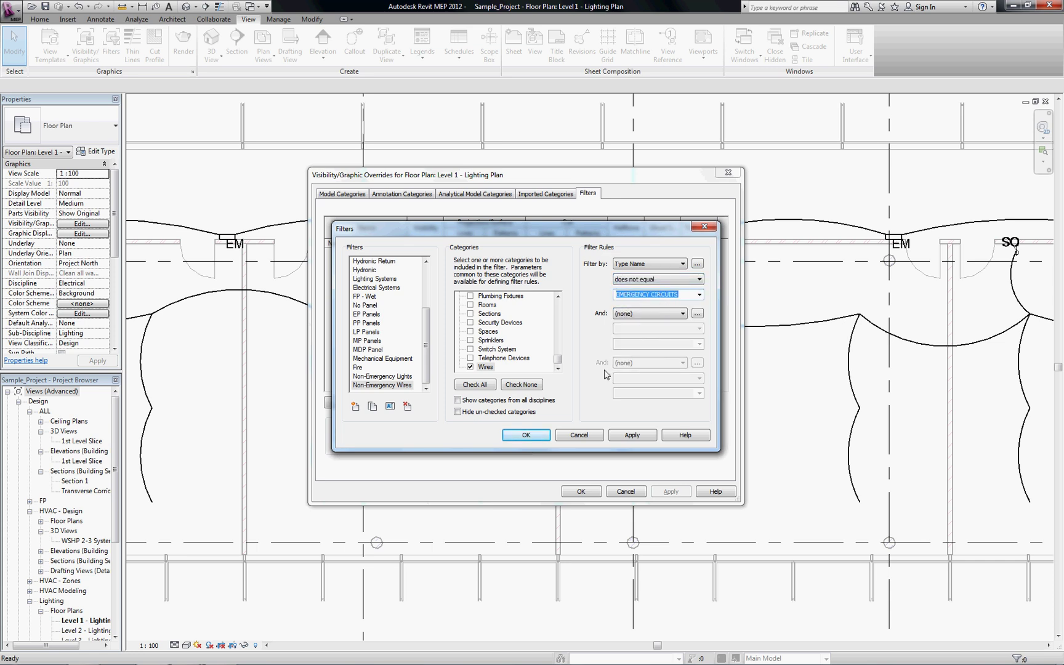
left_click(533, 433)
Add the Non-Emergency Wires filter to the view with Visibility off and apply.
left_click(348, 404)
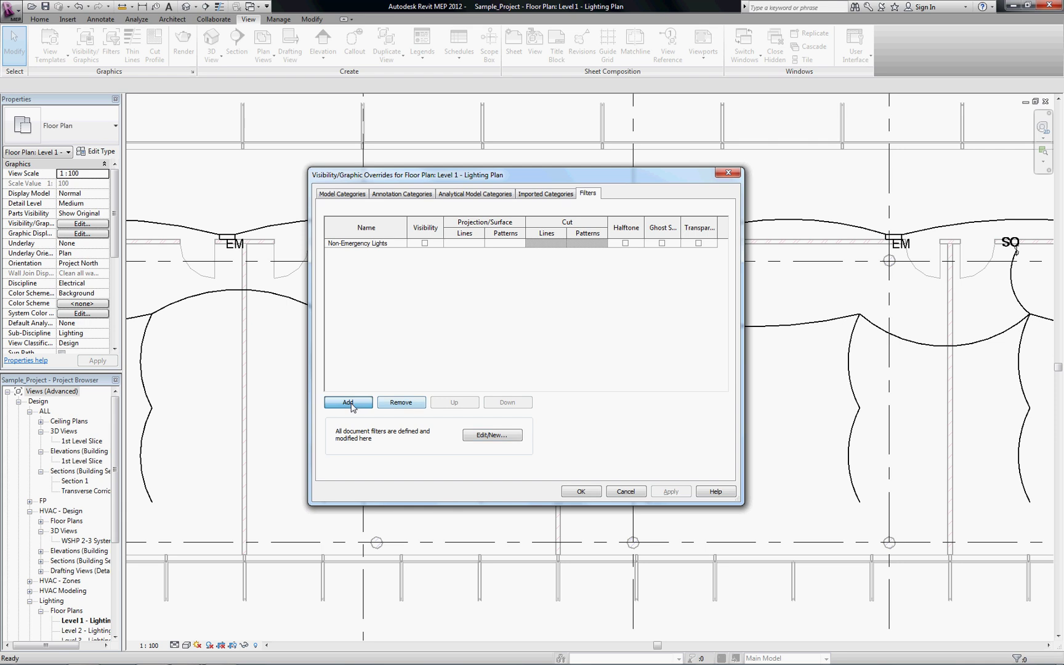
scroll(543, 322, "down", 2)
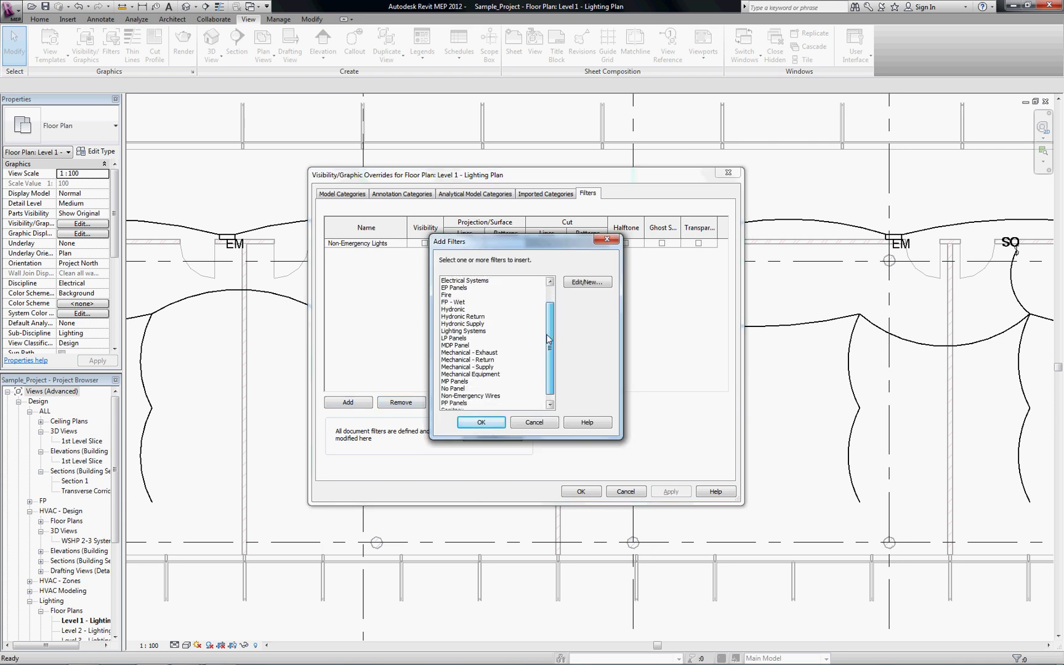
left_click(484, 389)
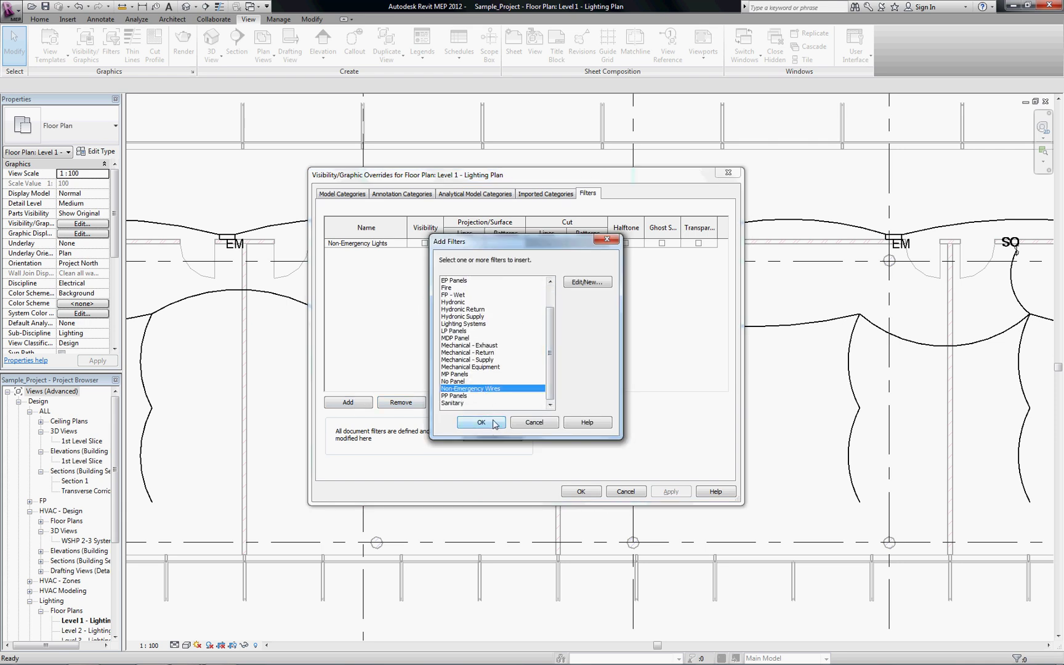
left_click(493, 423)
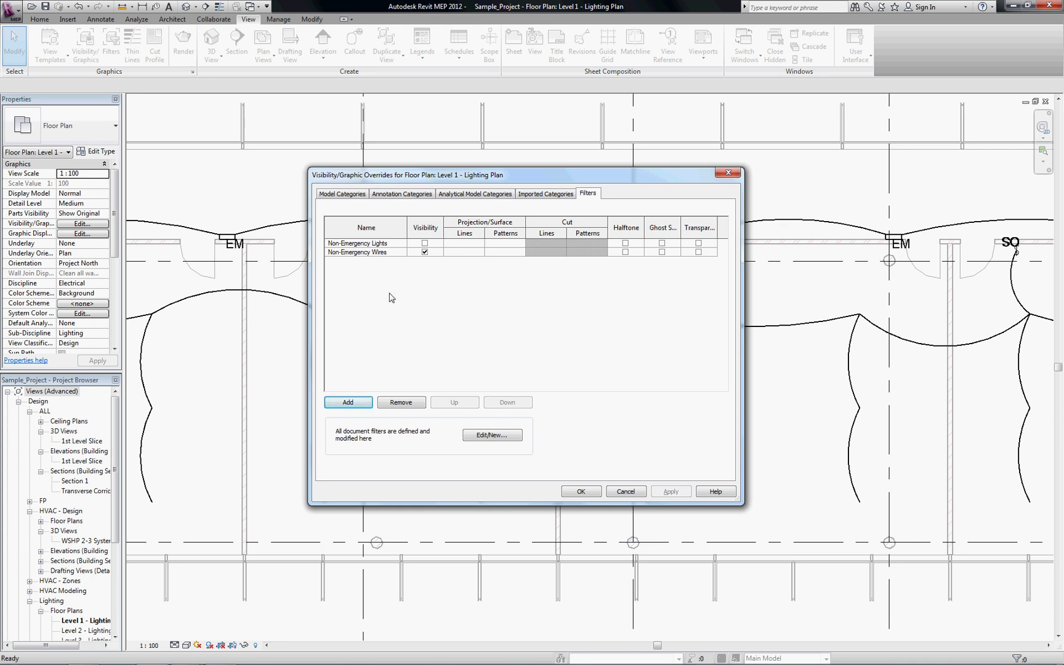
left_click(425, 252)
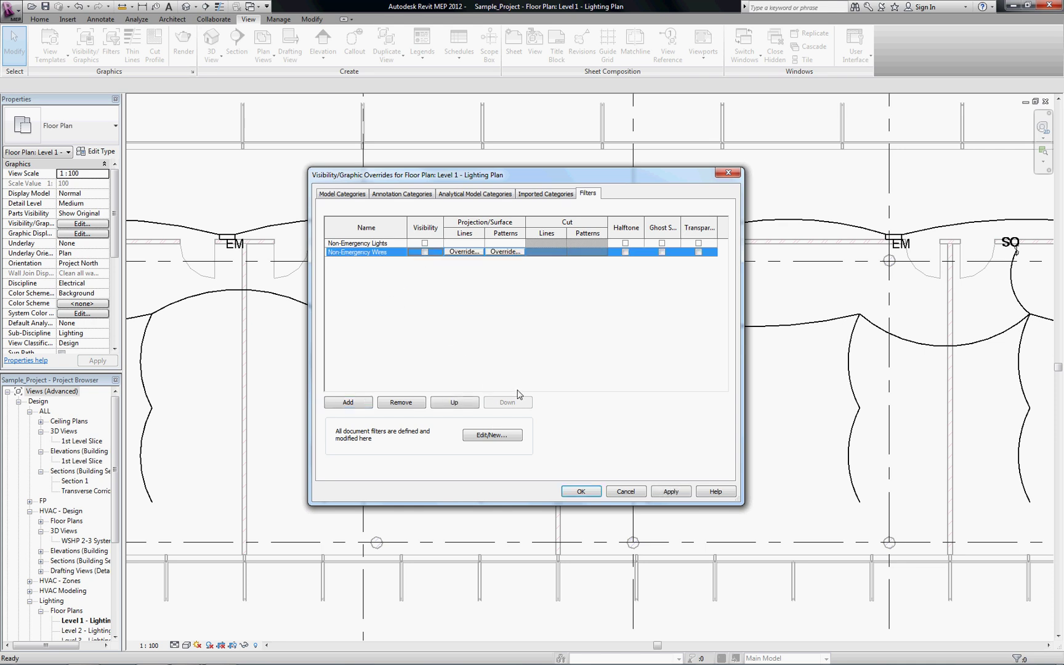
left_click(581, 491)
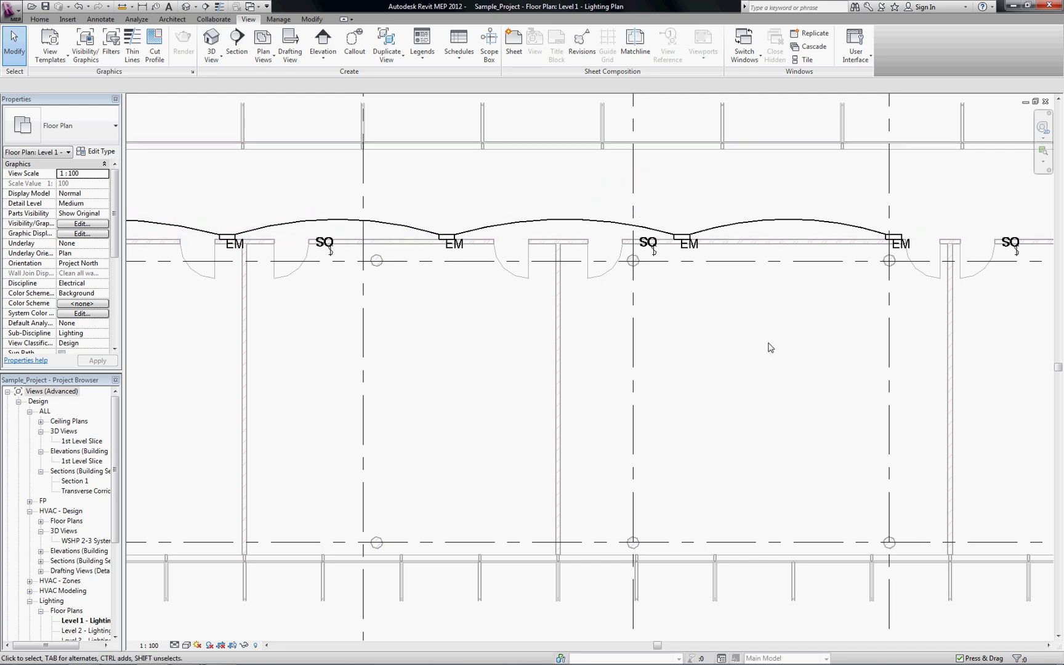
Create a new Emergency Wire Override filter on the Wires category via VG filters.
key("v")
key("g")
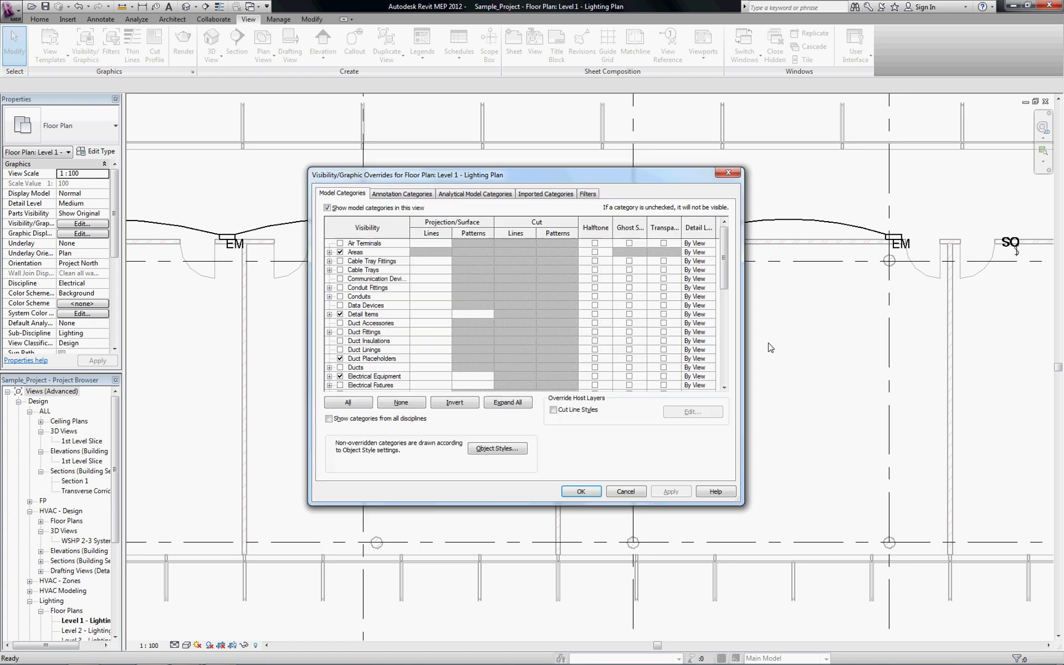
left_click(588, 193)
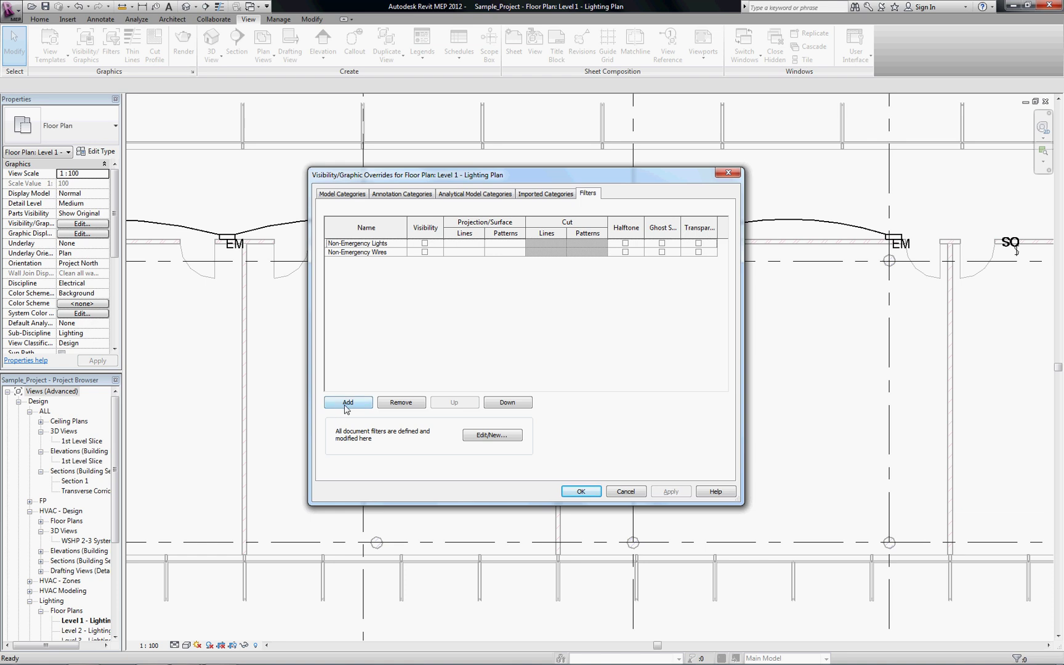
left_click(477, 434)
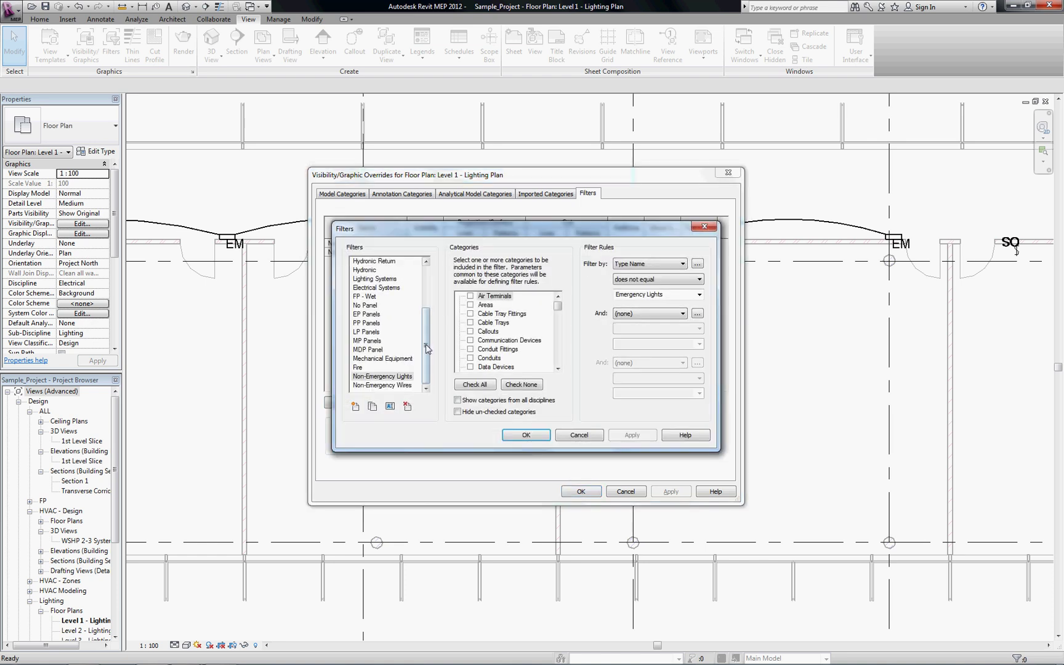
left_click(355, 407)
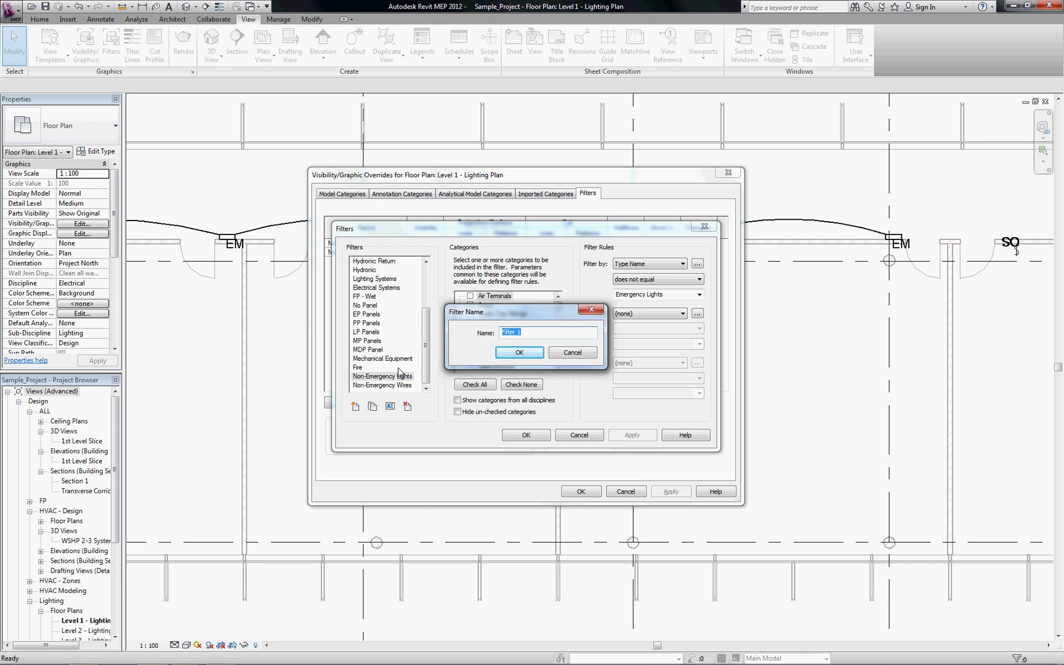
type("Emergency Wire Override")
key("Return")
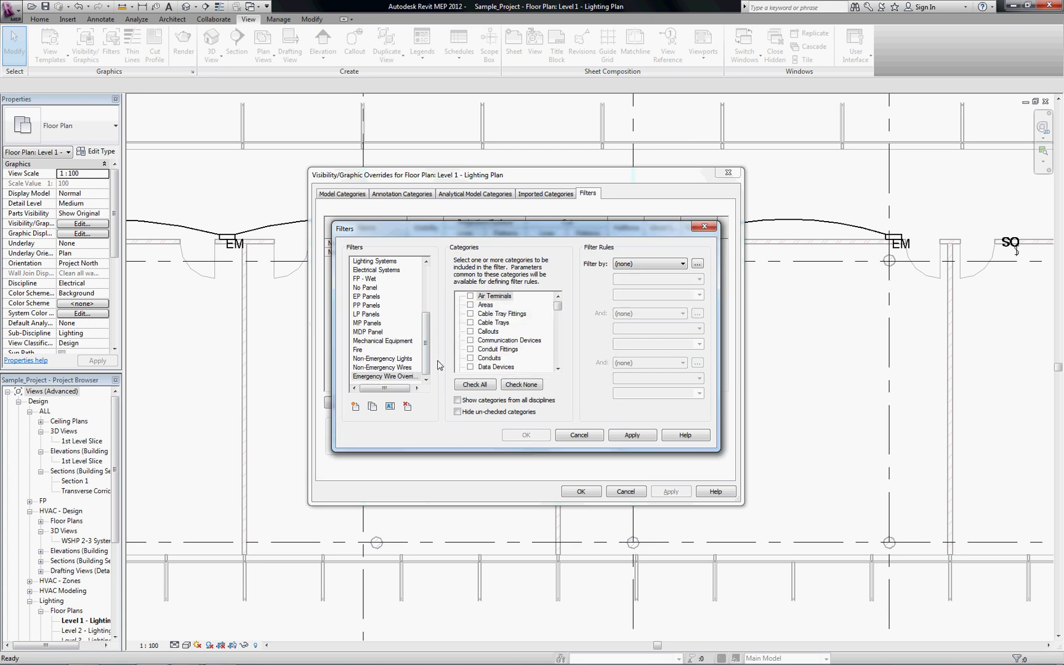
left_click_drag(558, 306, 558, 360)
left_click(486, 368)
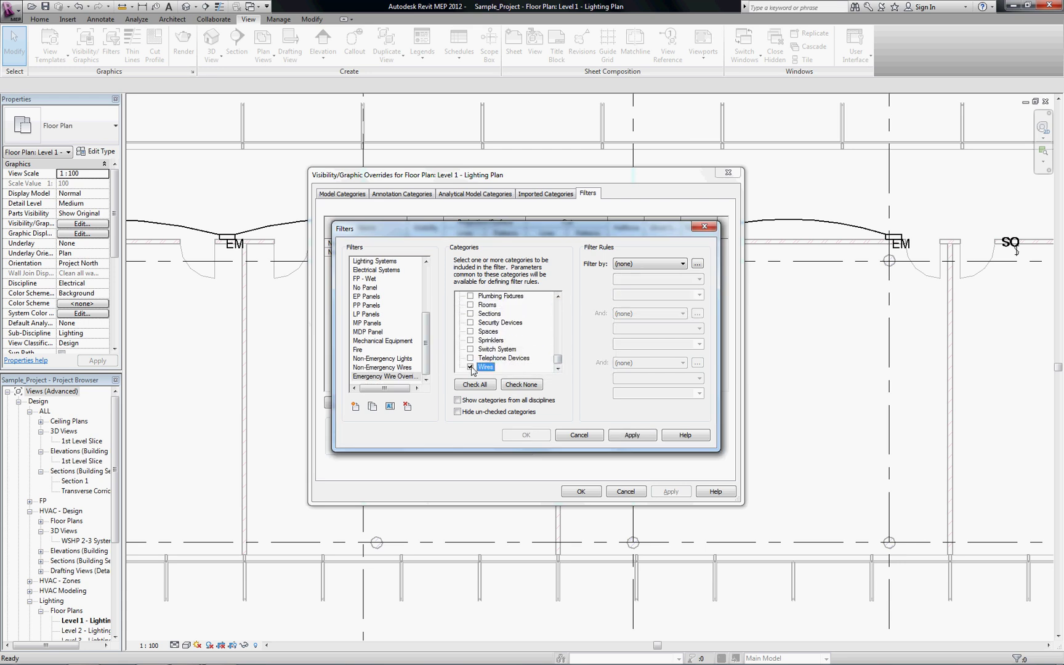
Set its rule to Type Name equals EMERGENCY CIRCUITS.
left_click(639, 266)
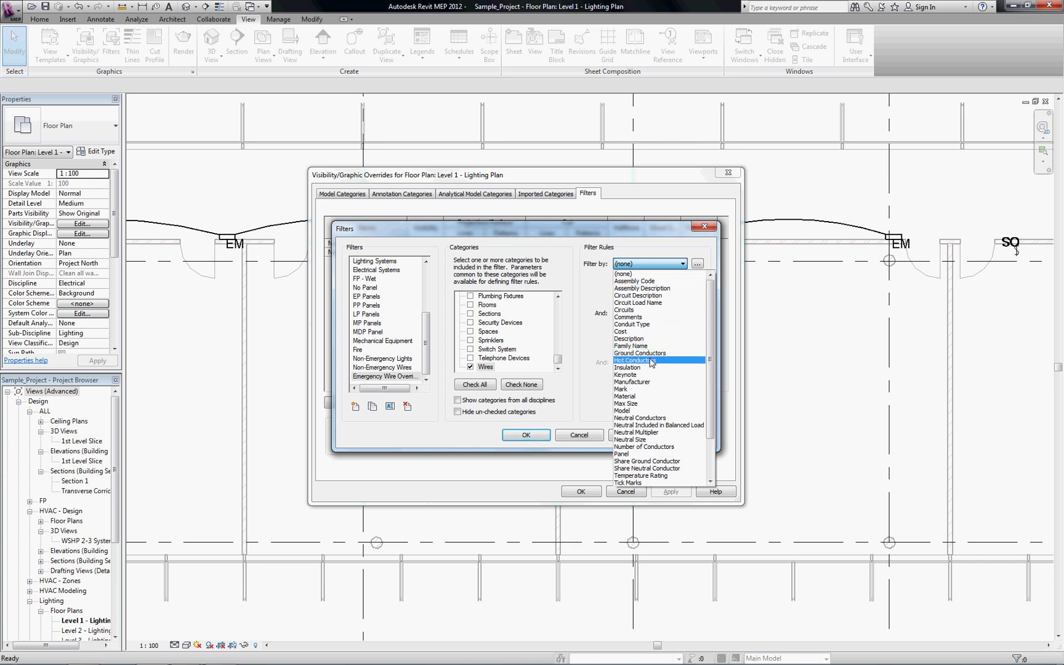
left_click_drag(710, 331, 710, 373)
left_click(634, 459)
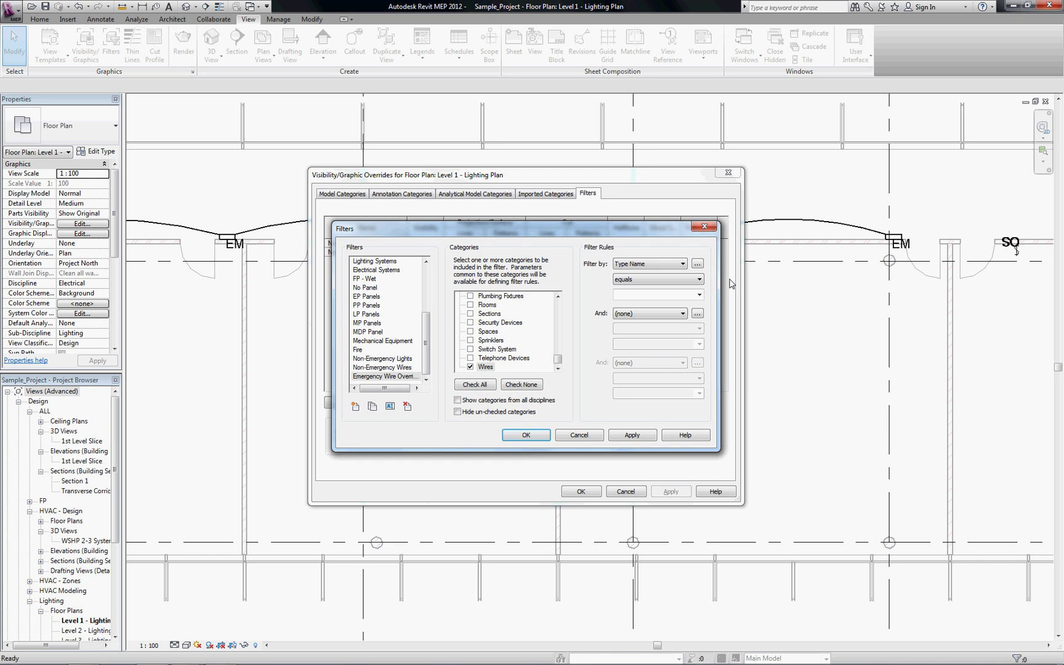
left_click(698, 295)
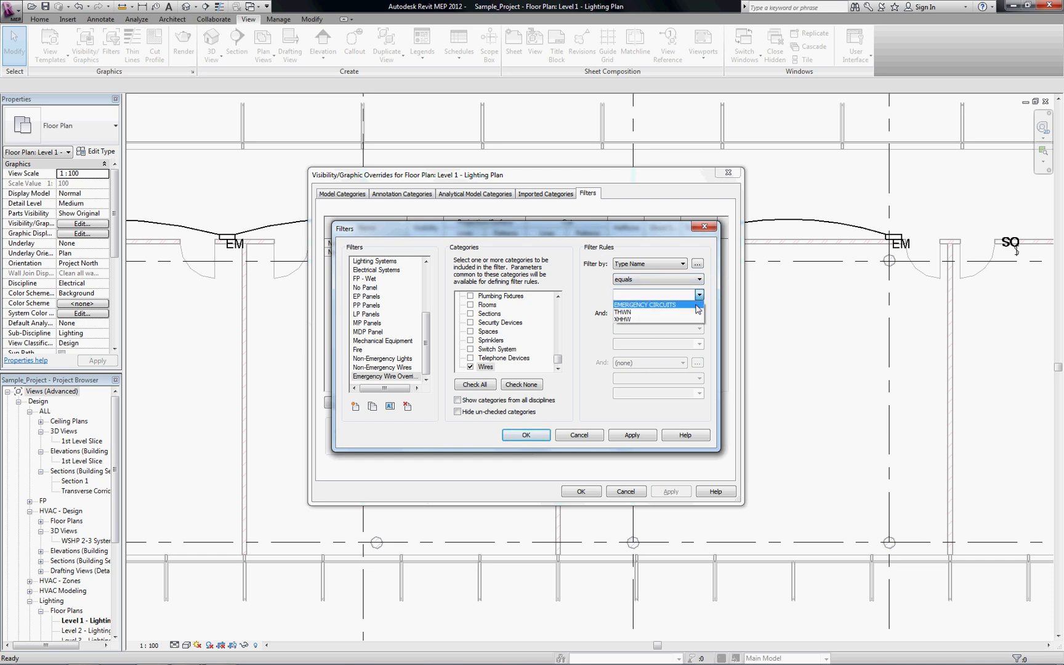
left_click(696, 305)
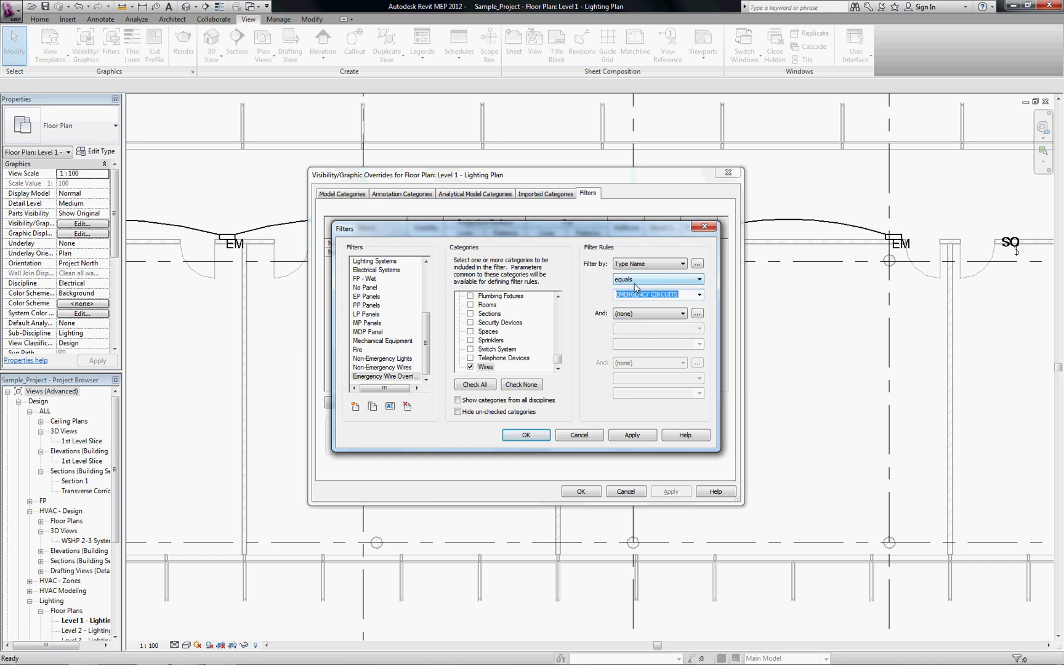
Save the filter and add Emergency Wire Override to the Level 1 plan's filters.
left_click(534, 436)
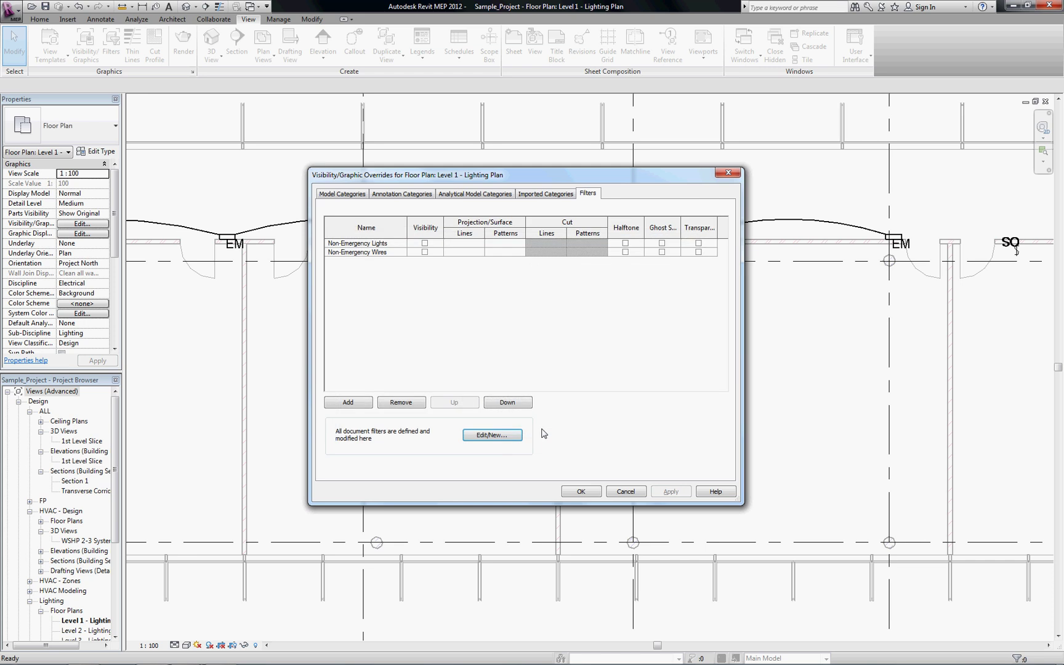
left_click(346, 402)
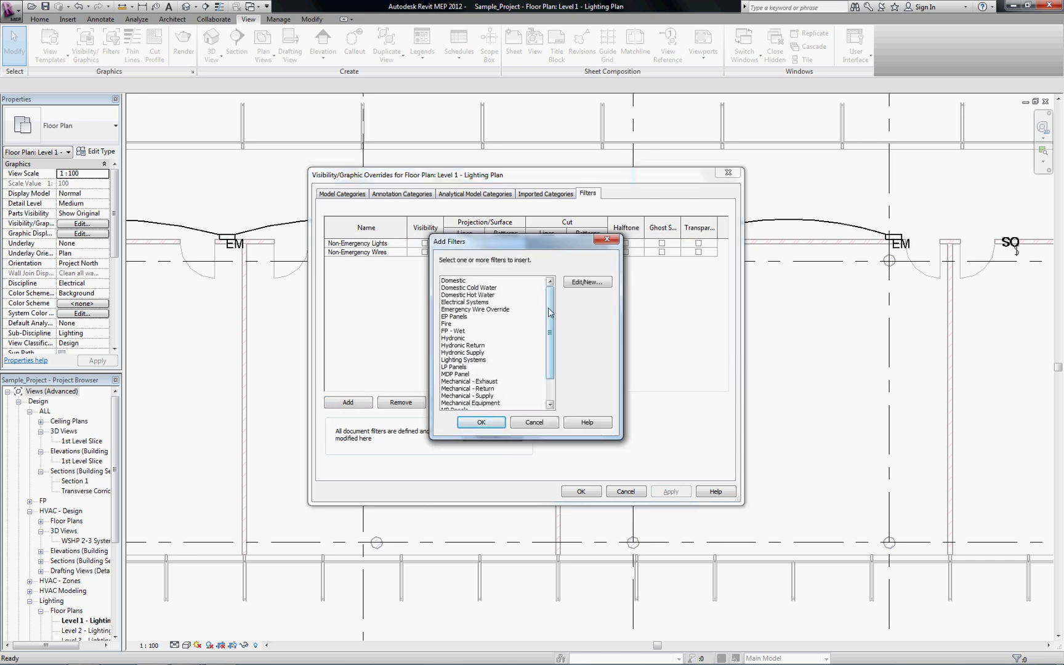
left_click(505, 309)
left_click(499, 422)
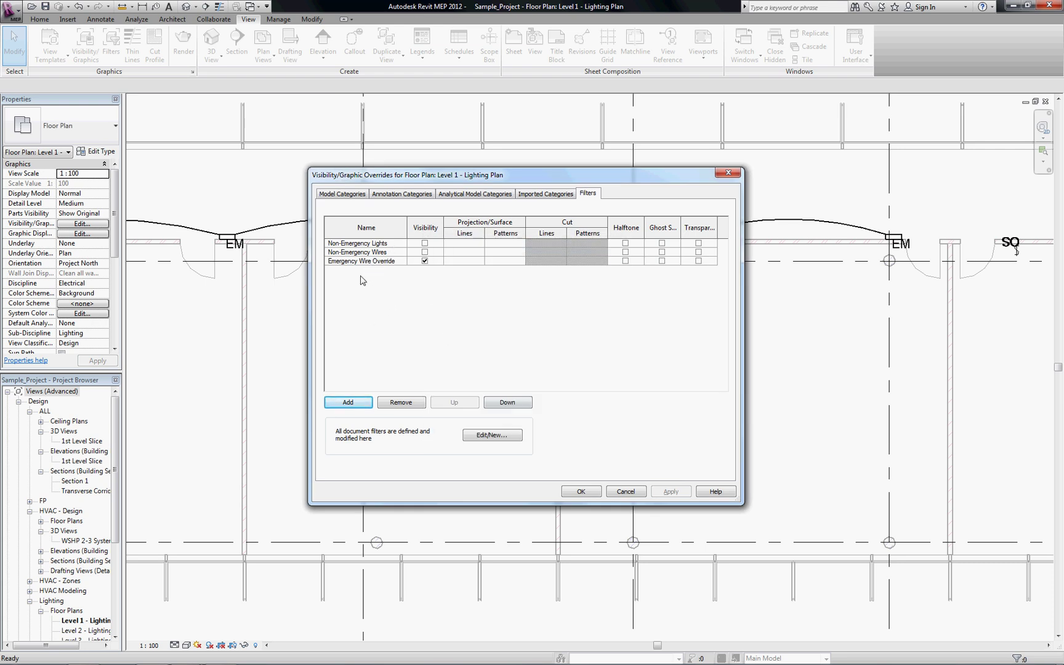
left_click(458, 264)
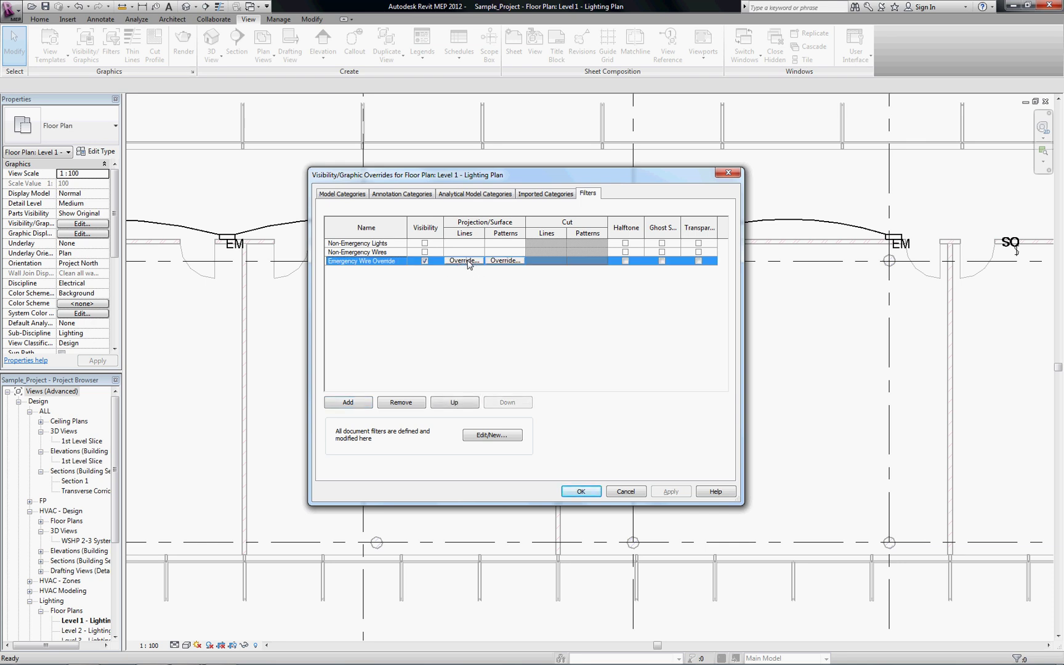
Override its projection lines with the Double dash pattern and apply to the plan.
left_click(464, 261)
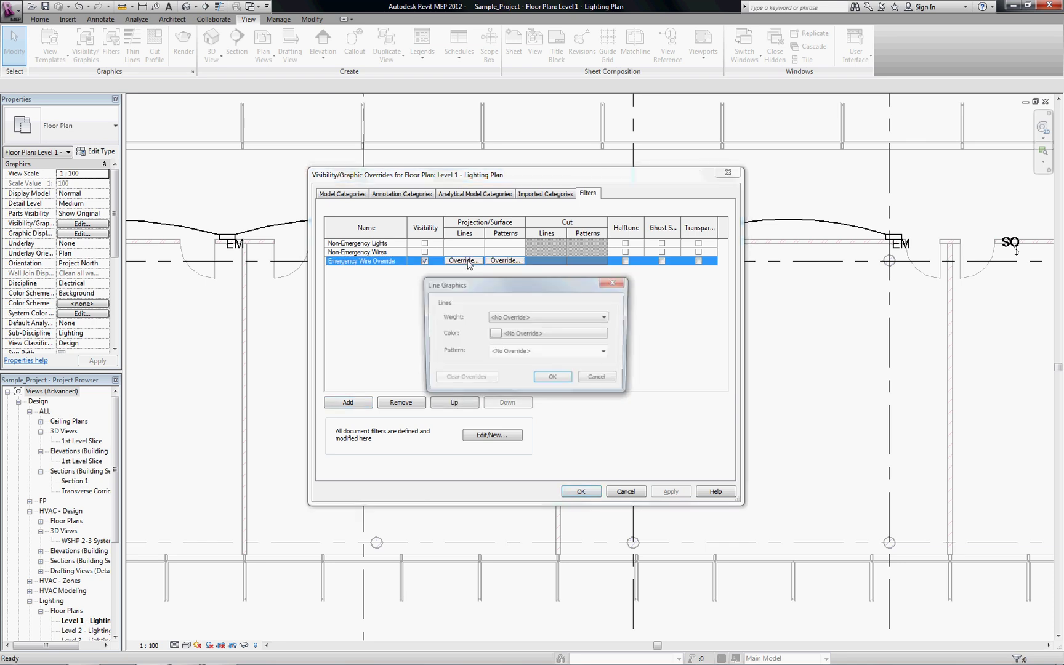
left_click(606, 353)
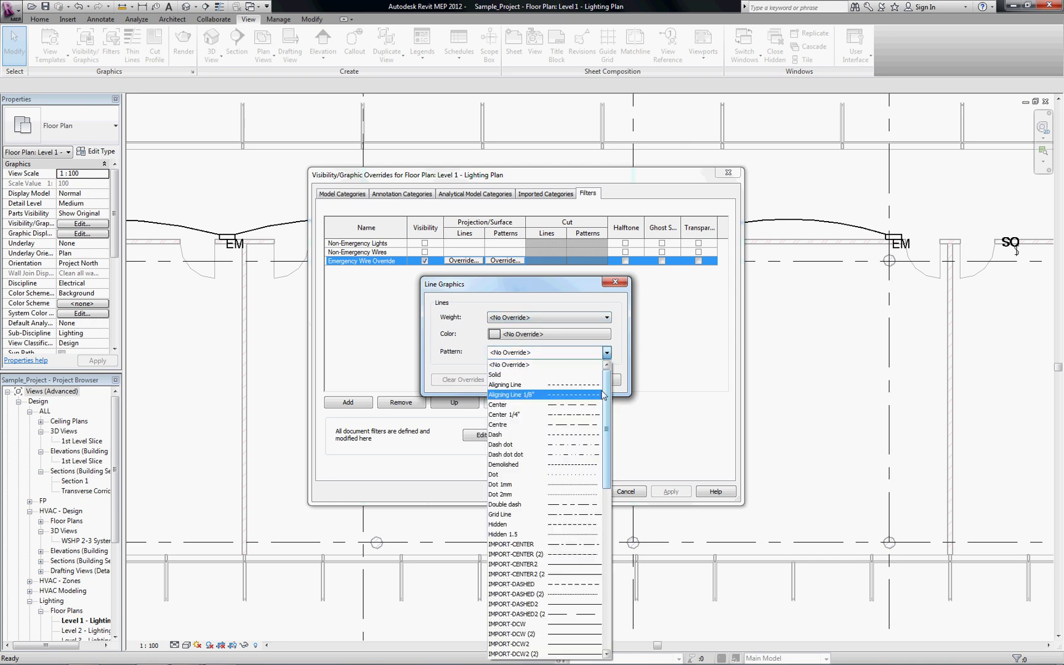
scroll(606, 399, "down", 2)
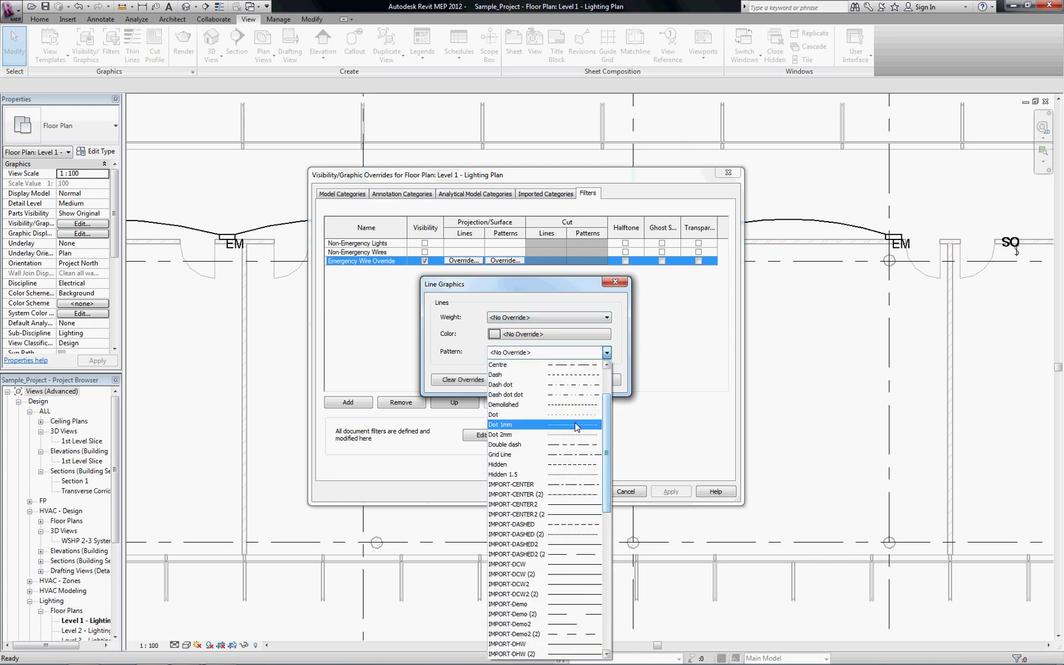
left_click(574, 447)
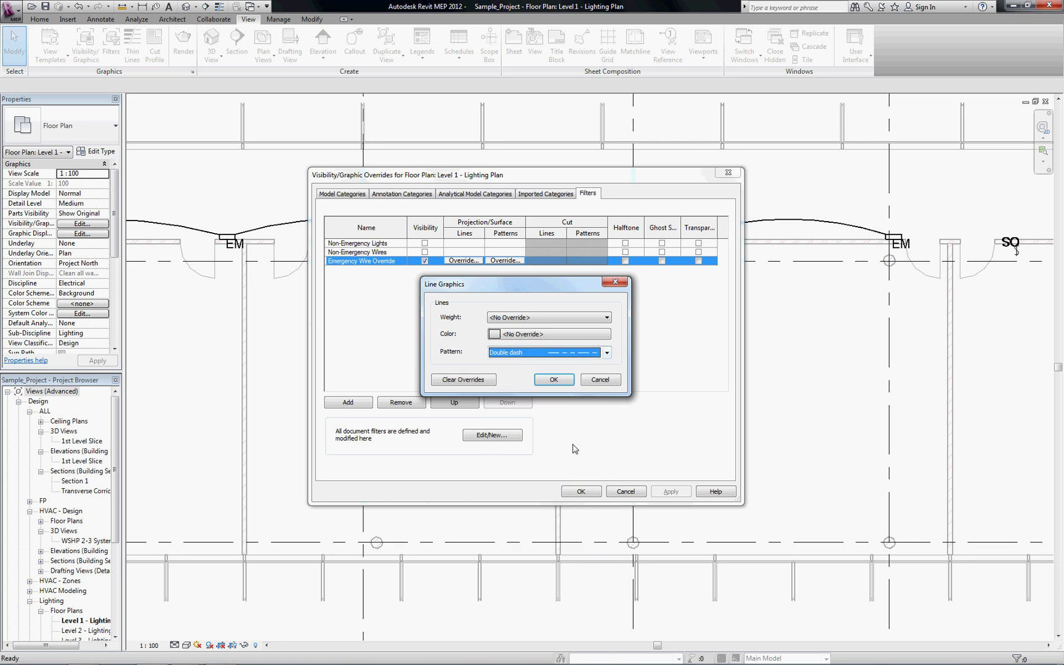
left_click(555, 381)
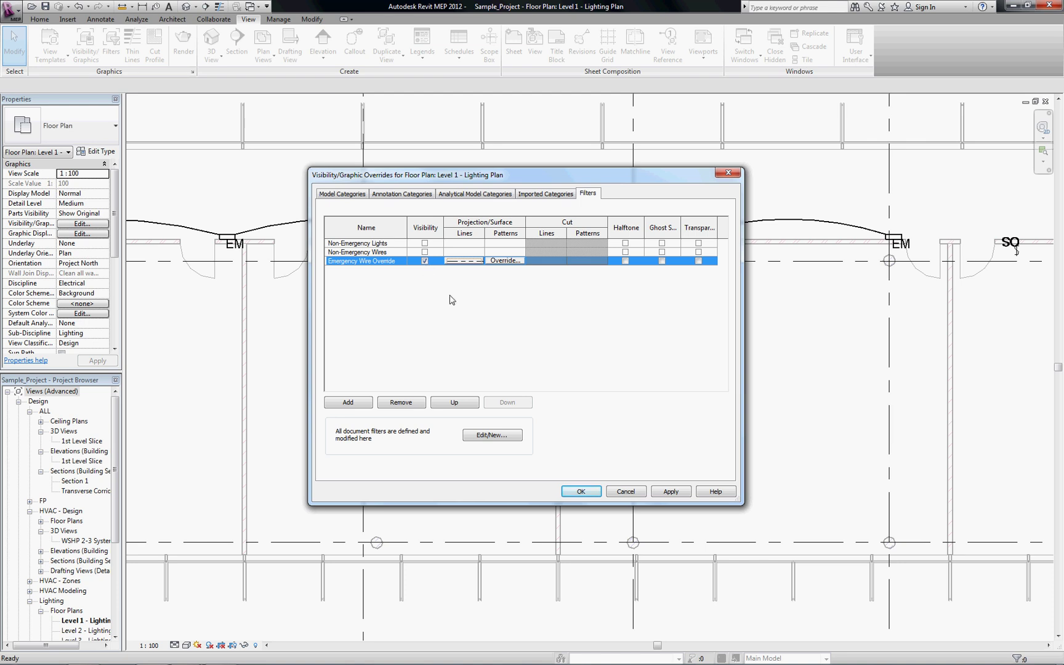
left_click(581, 492)
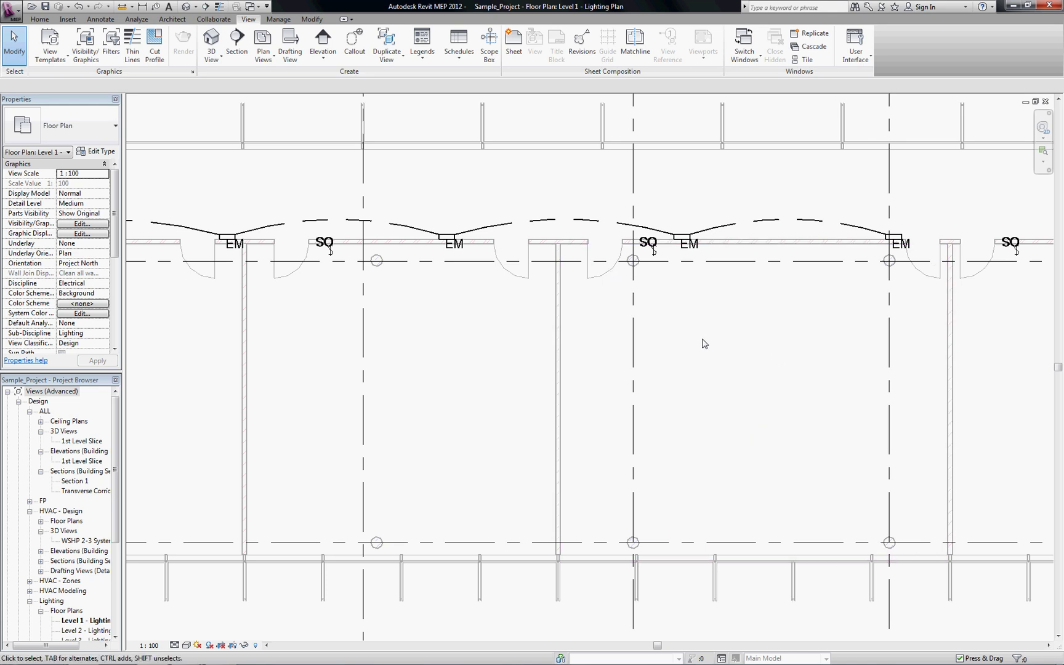
Re-enable Visibility for the Non-Emergency Lights and Non-Emergency Wires filters in VG.
key("v")
key("g")
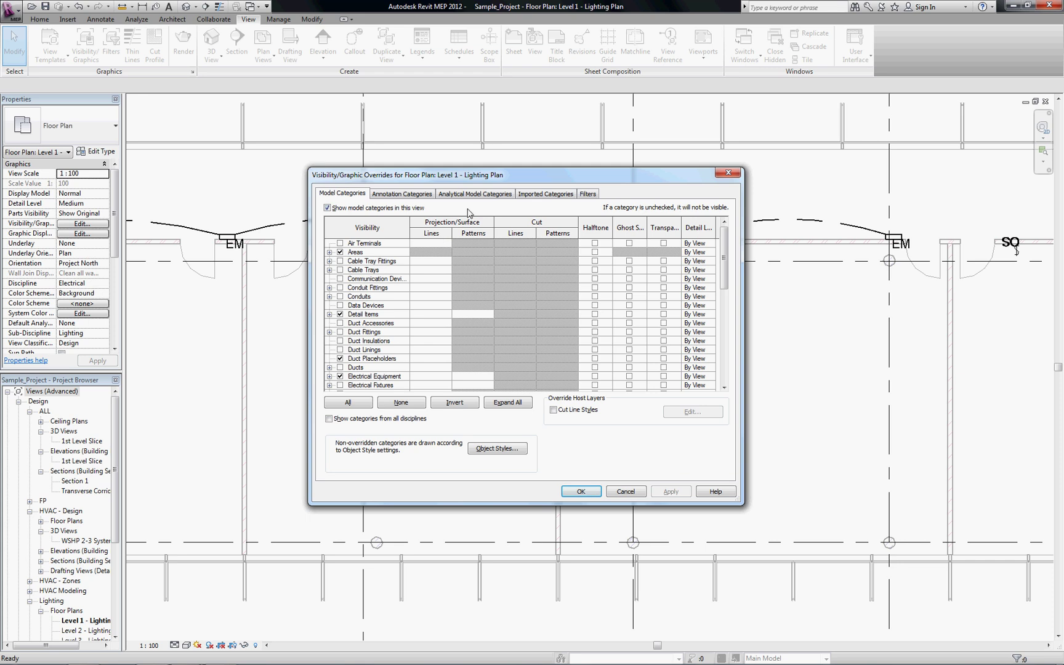
left_click(588, 195)
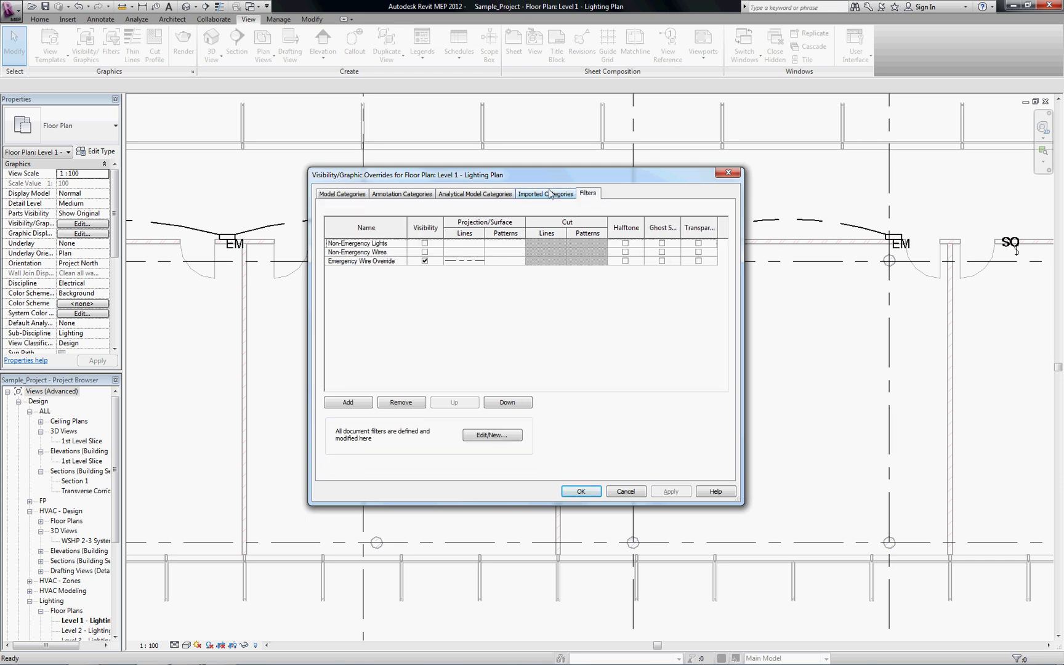
left_click(425, 243)
left_click(425, 252)
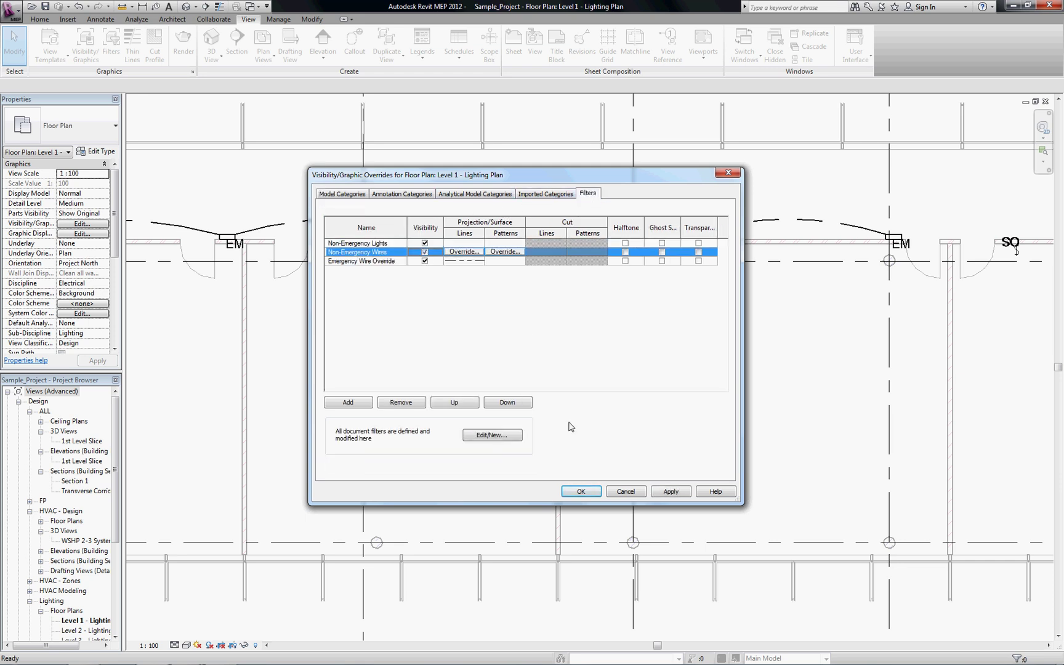
left_click(581, 492)
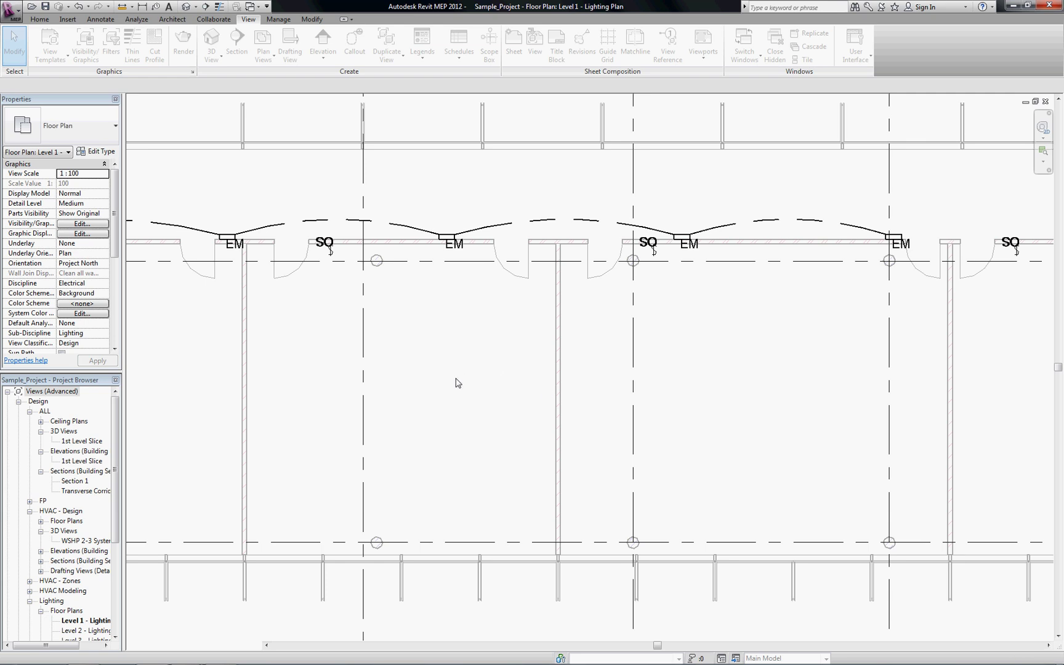